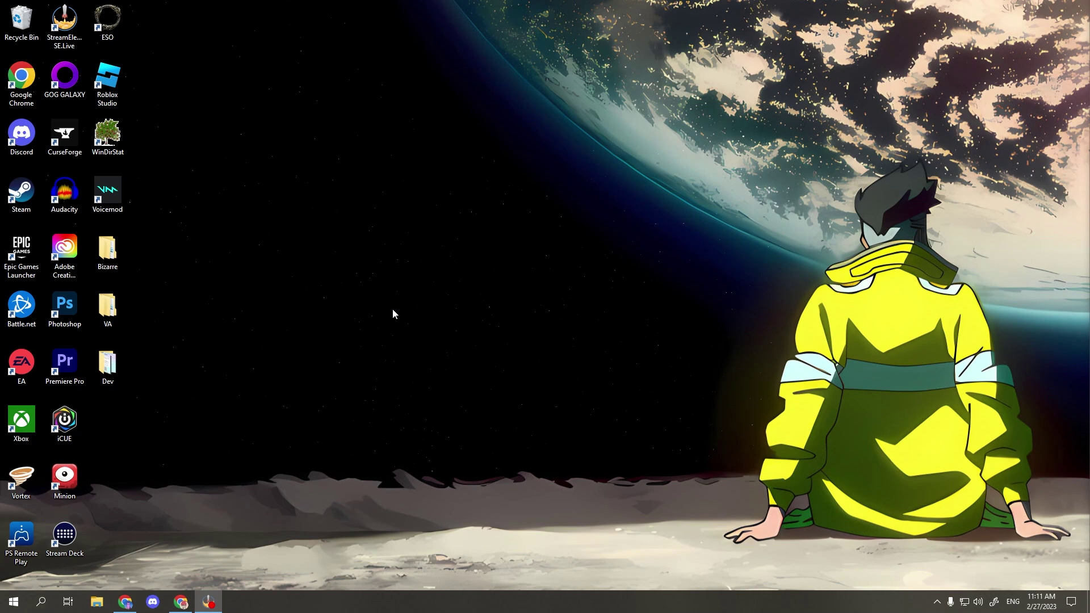
Step: Launch Audacity, keep the project rate at 44100 Hz and set recording to 1 (Mono) channel
{"action": "left_click", "coordinate": [71, 196]}
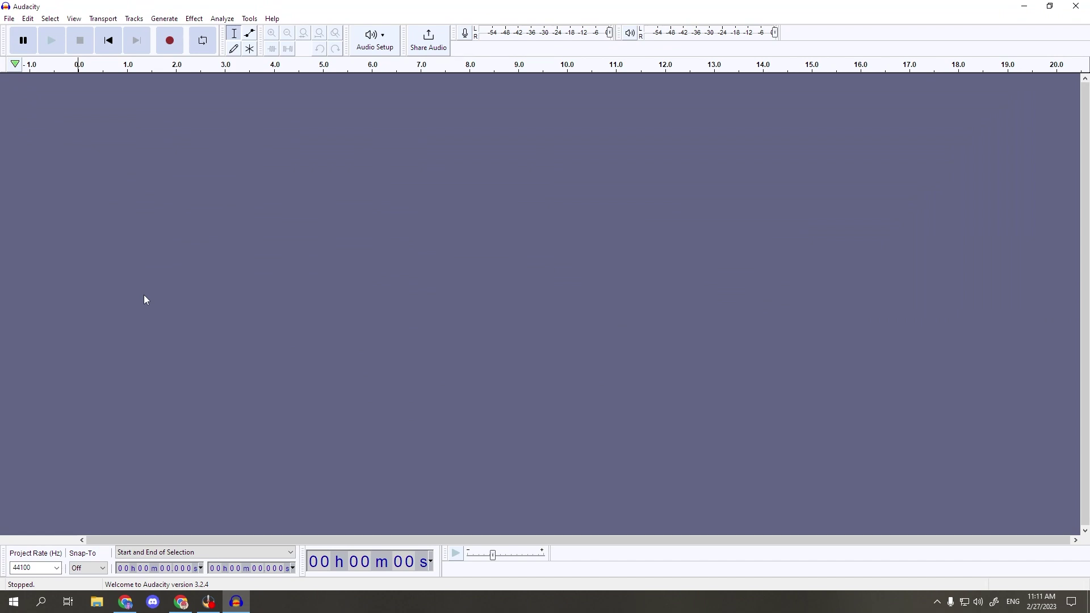
{"action": "left_click", "coordinate": [57, 568]}
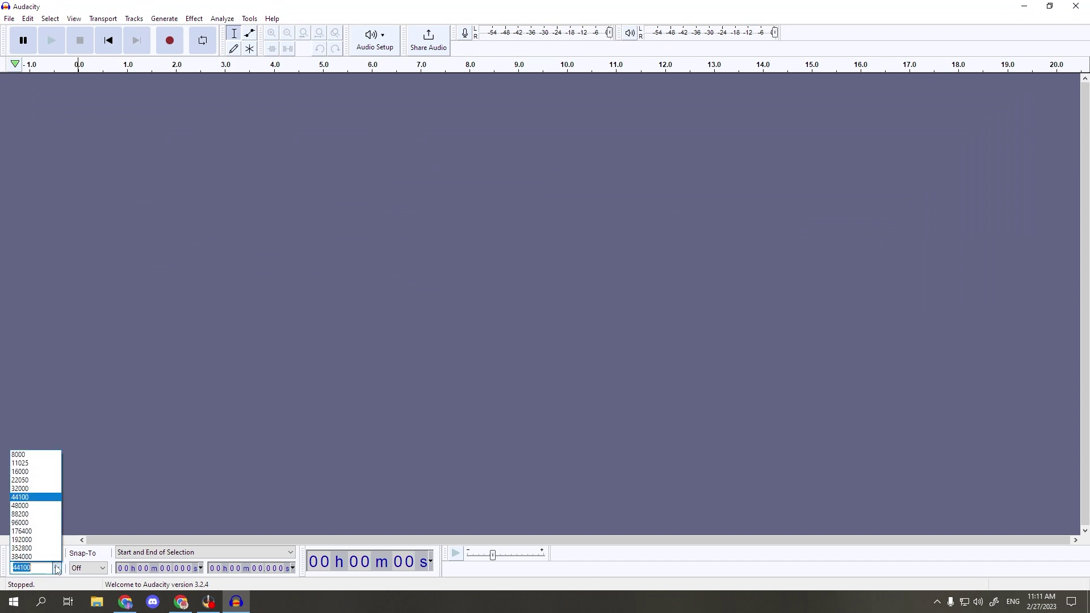
{"action": "left_click", "coordinate": [20, 499]}
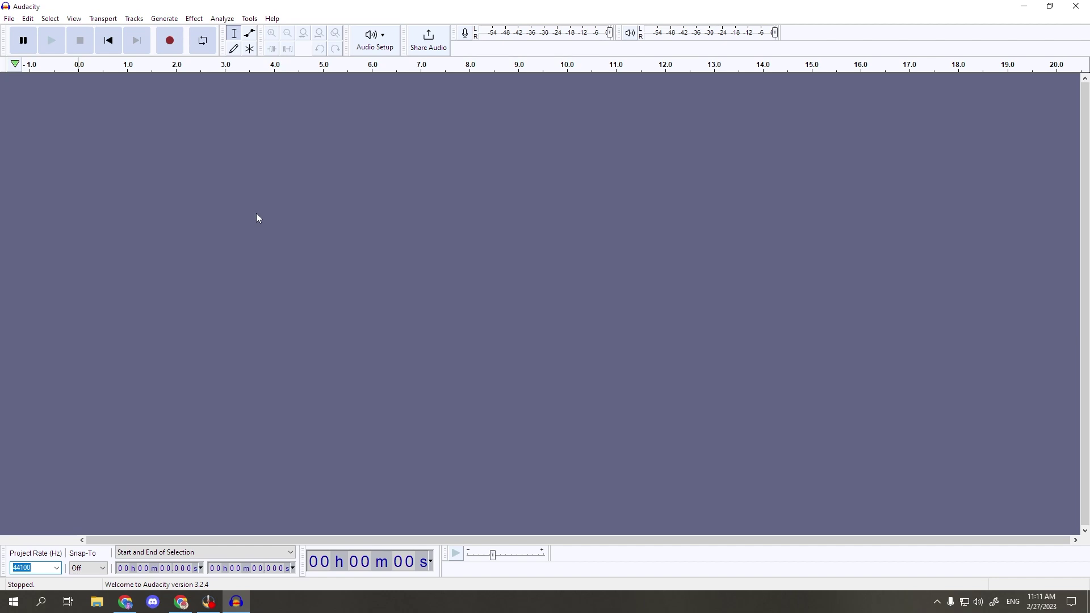
{"action": "left_click", "coordinate": [379, 43]}
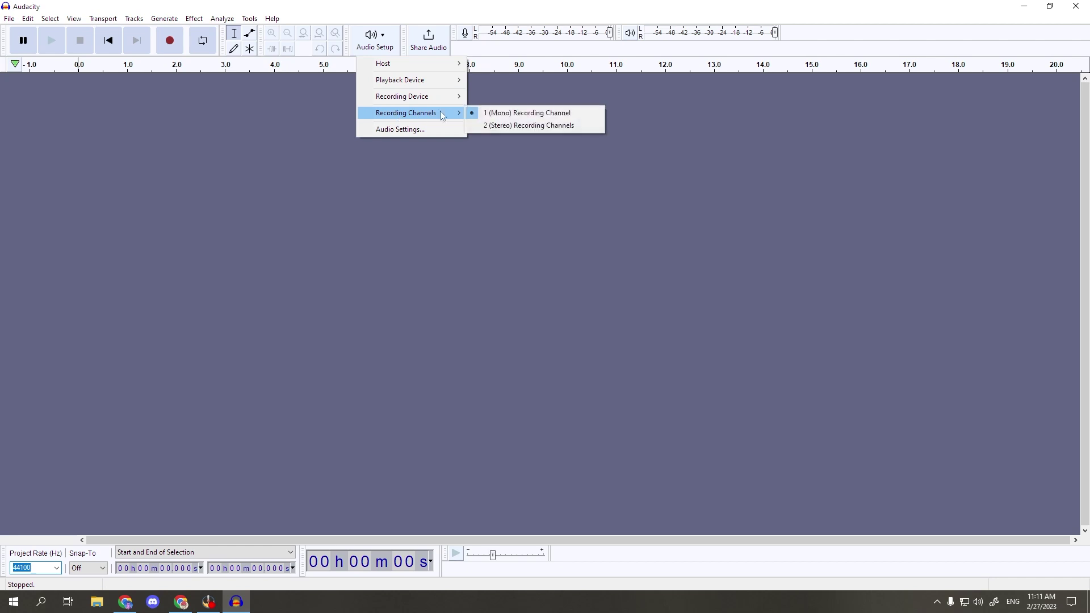
{"action": "mouse_move", "coordinate": [406, 112]}
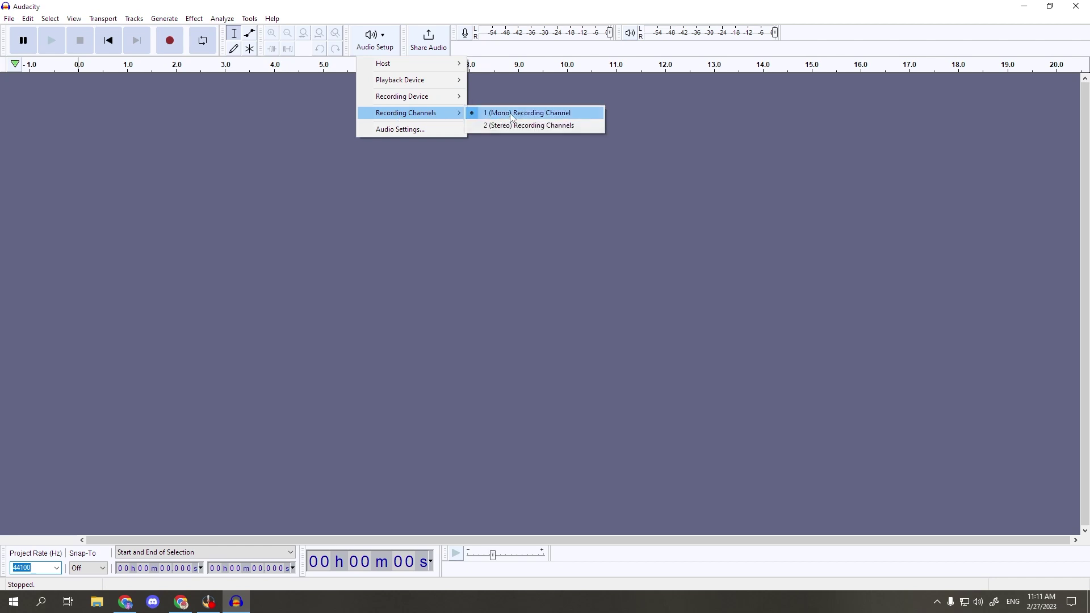
{"action": "left_click", "coordinate": [512, 115]}
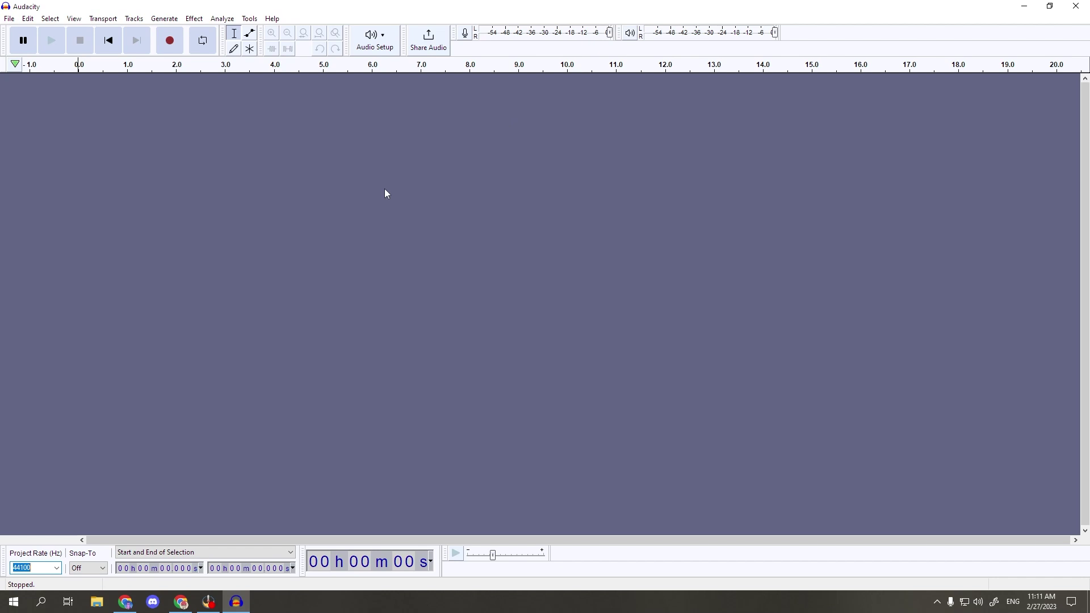
Step: Record about ten seconds of voice onto a new mono track, then stop
{"action": "key", "text": "r"}
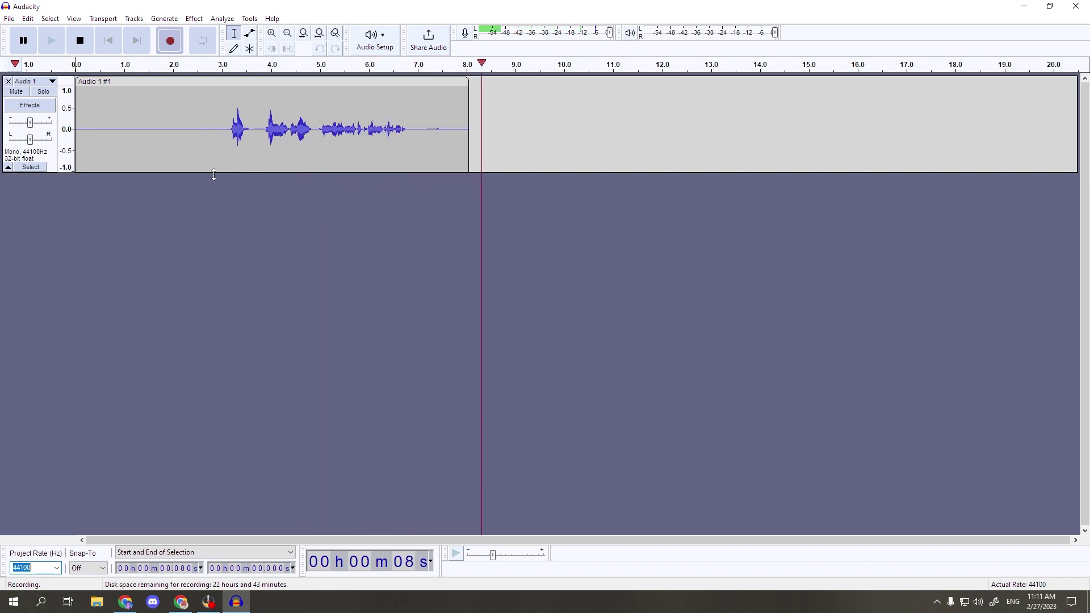
{"action": "left_click", "coordinate": [80, 41]}
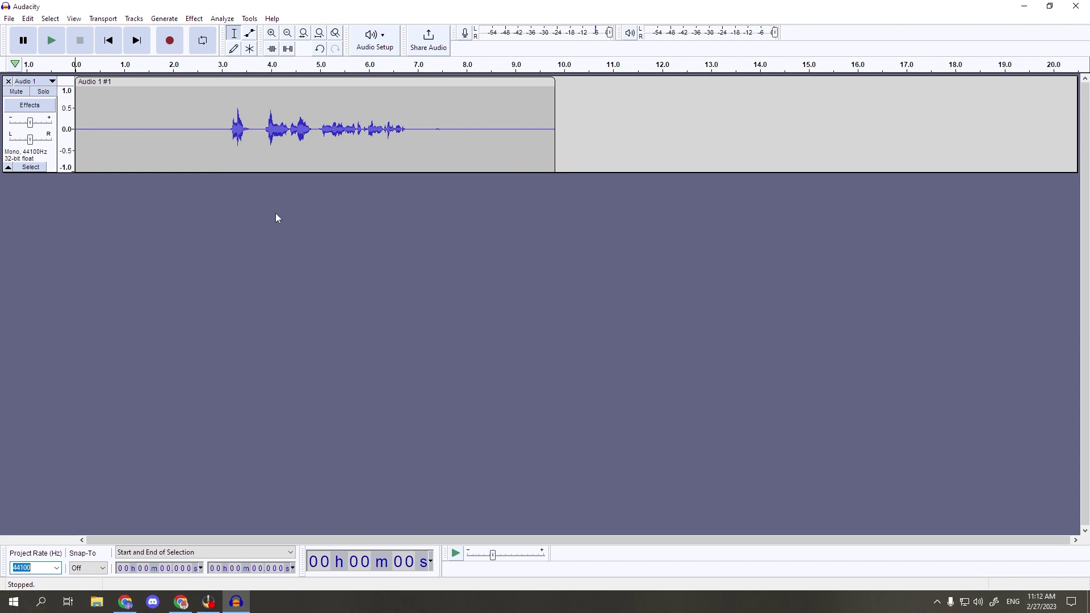
Step: Select the silent opening stretch and capture it as the Noise Reduction noise profile
{"action": "left_click_drag", "start_coordinate": [96, 137], "coordinate": [199, 144]}
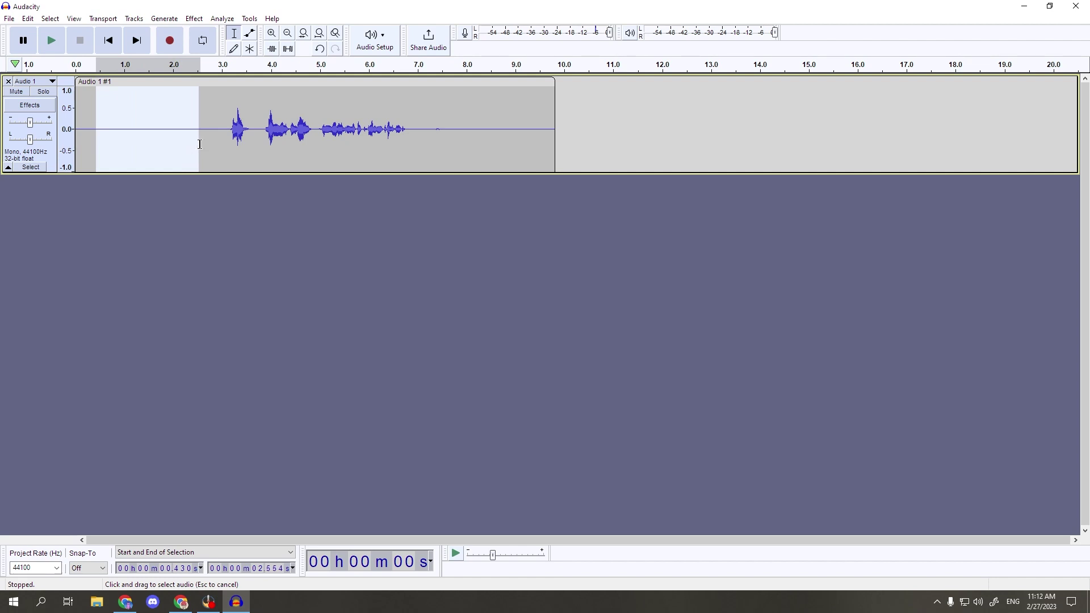
{"action": "left_click_drag", "start_coordinate": [200, 145], "coordinate": [206, 142]}
{"action": "left_click", "coordinate": [195, 18]}
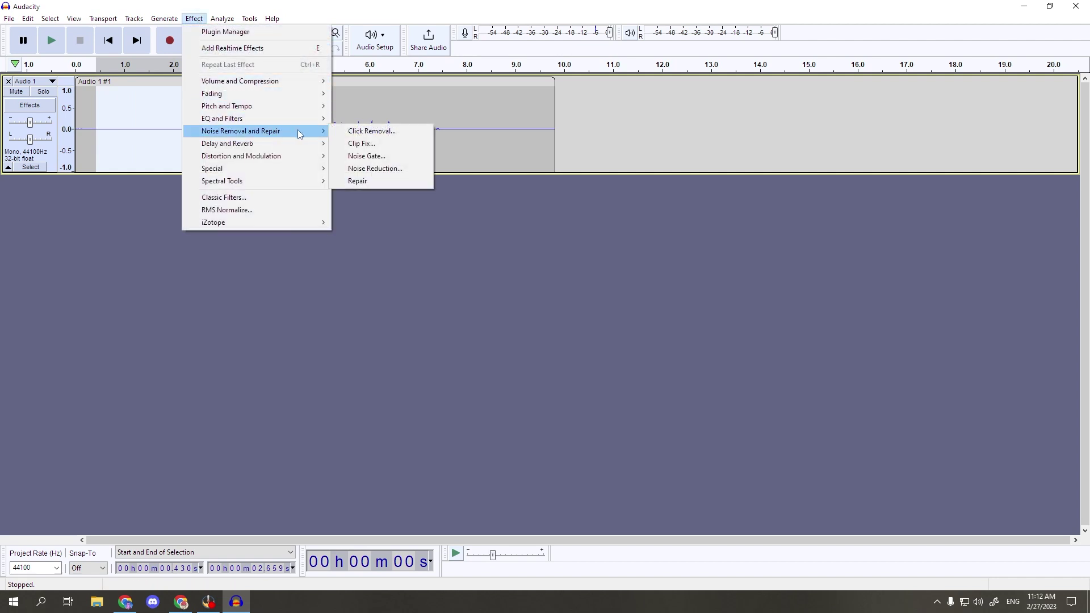
{"action": "mouse_move", "coordinate": [241, 132]}
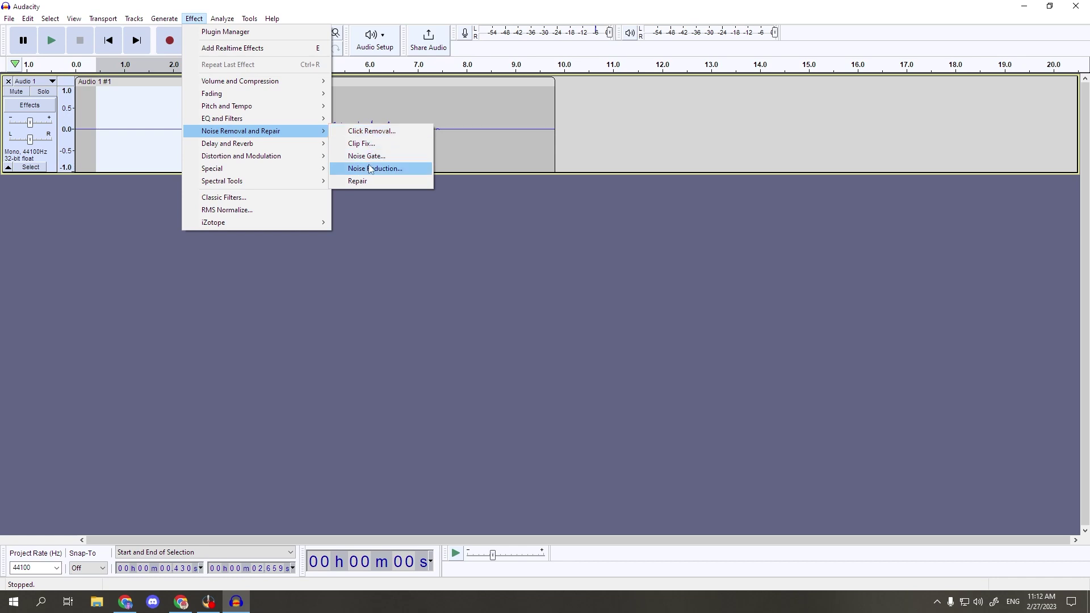
{"action": "left_click", "coordinate": [371, 167]}
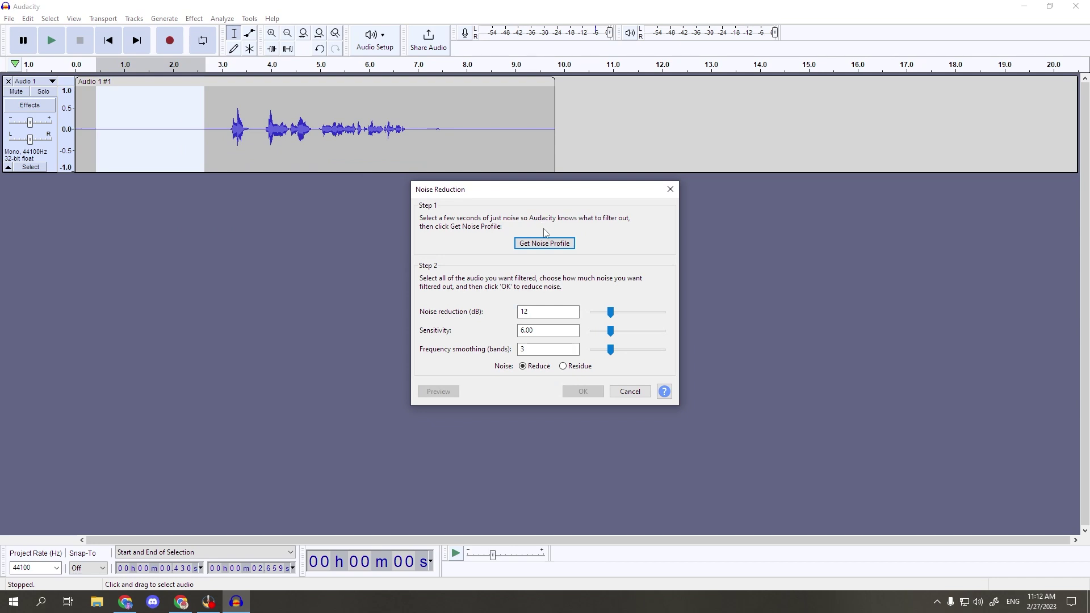
{"action": "left_click", "coordinate": [546, 243]}
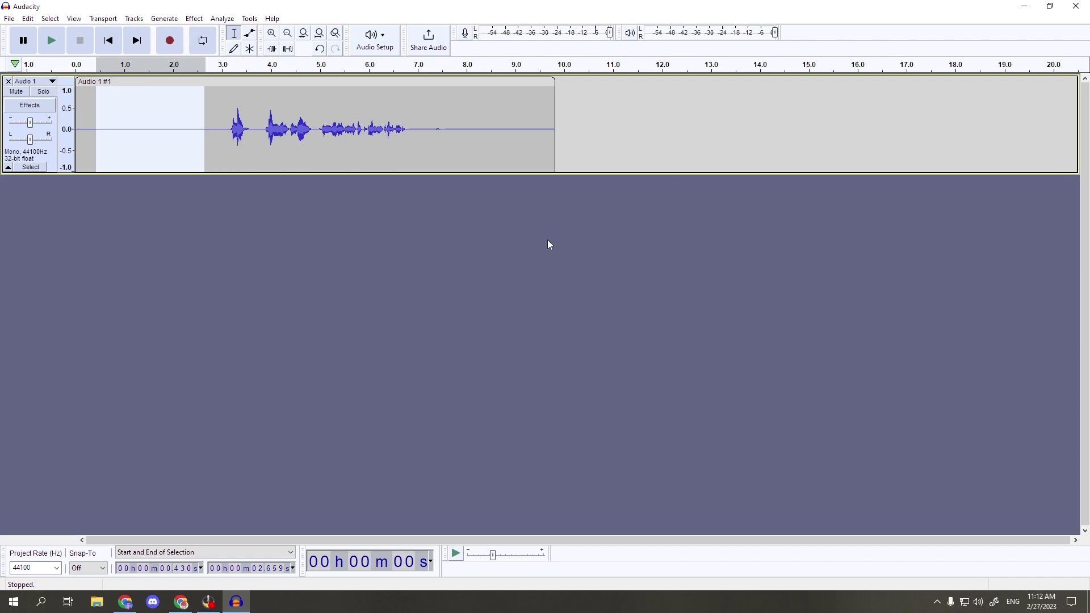
Step: Apply Noise Reduction (12 dB, sensitivity 6, 3 smoothing bands) to the whole clip
{"action": "double_click", "coordinate": [165, 125]}
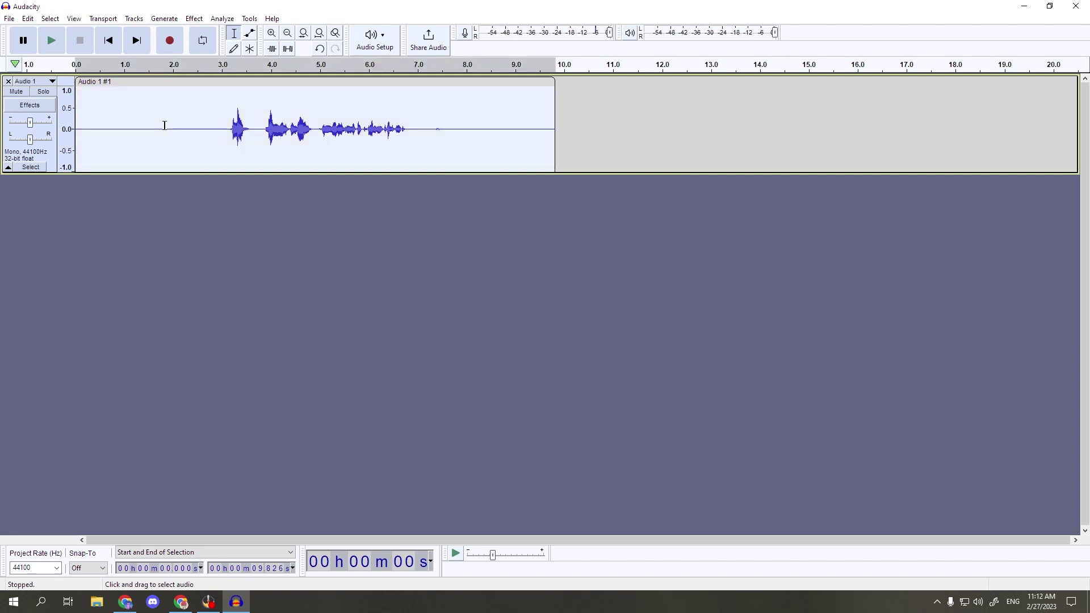
{"action": "left_click", "coordinate": [165, 126]}
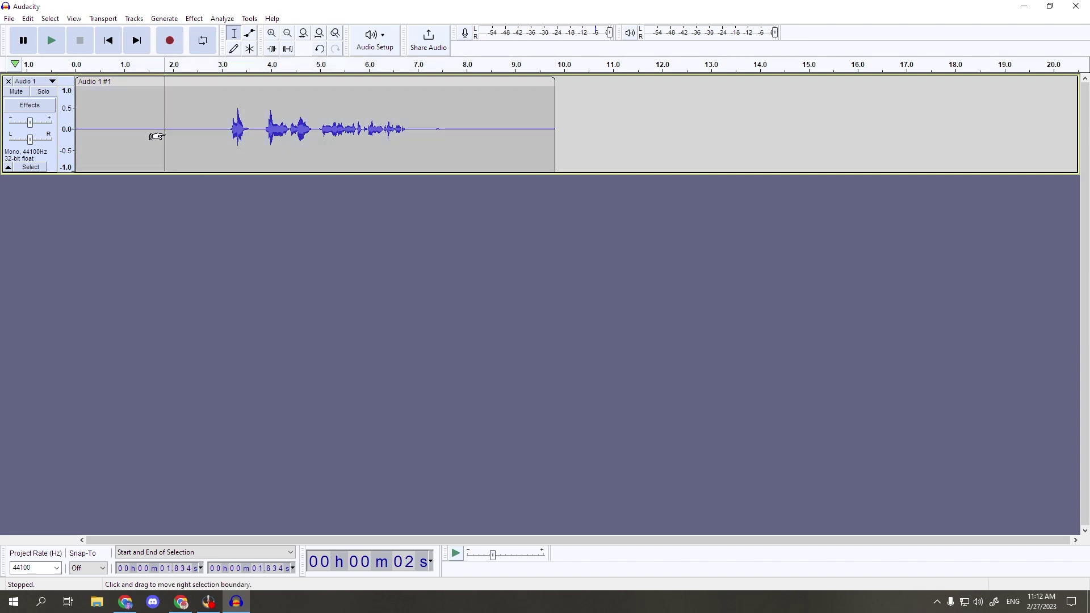
{"action": "double_click", "coordinate": [166, 136]}
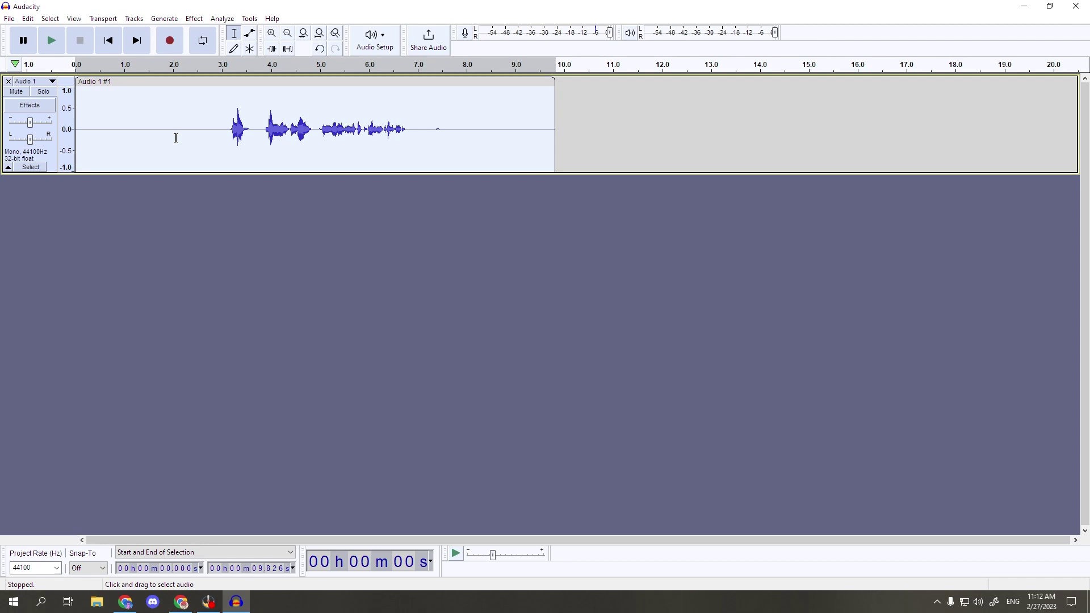
{"action": "left_click", "coordinate": [194, 19]}
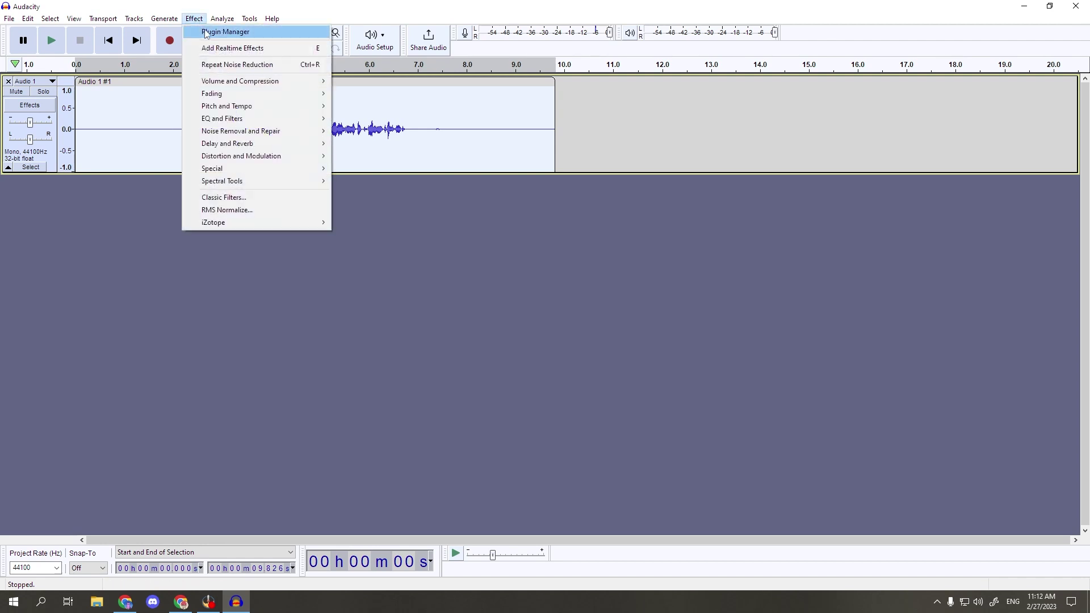
{"action": "mouse_move", "coordinate": [241, 132]}
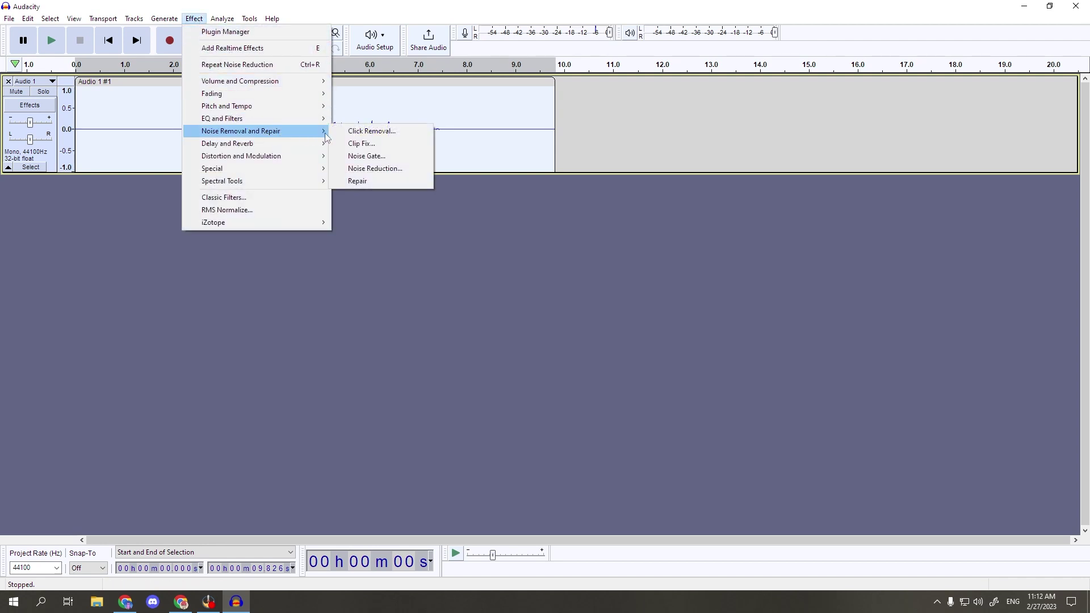
{"action": "left_click", "coordinate": [400, 168]}
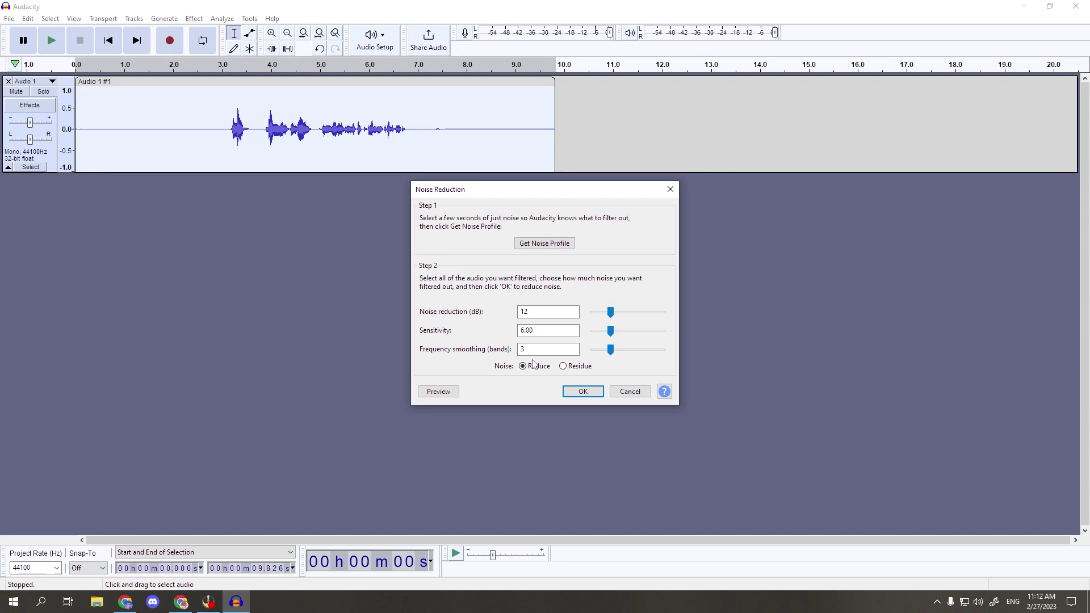
{"action": "left_click", "coordinate": [580, 394]}
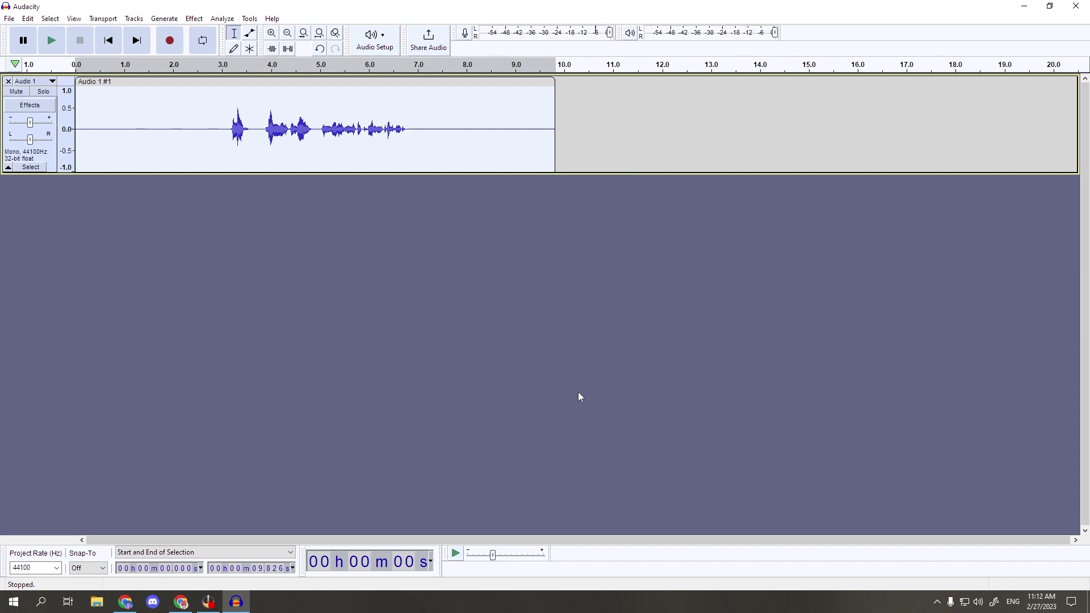
{"action": "left_click", "coordinate": [575, 156]}
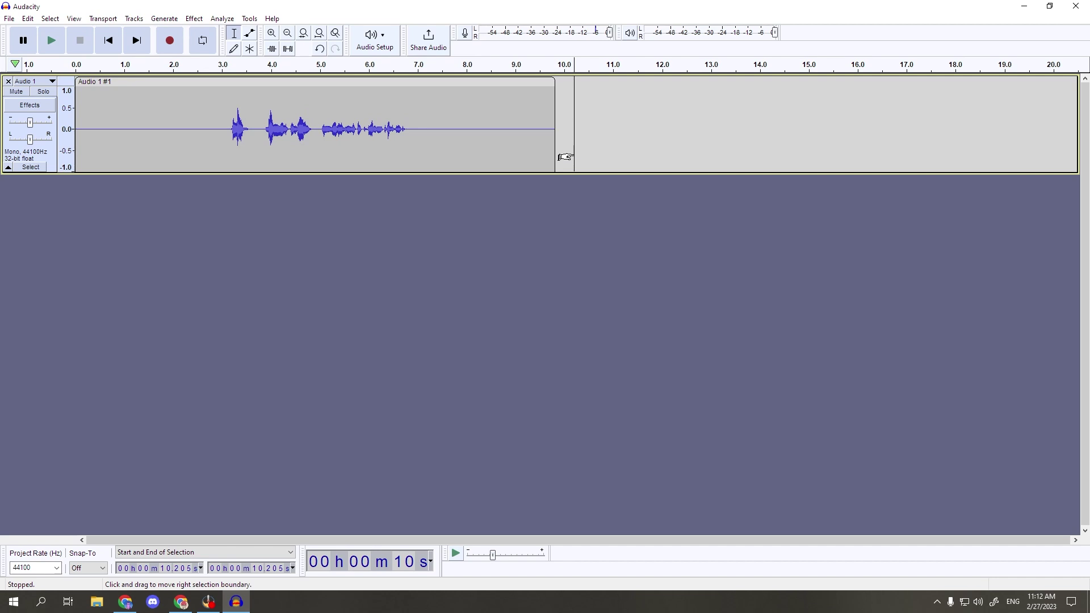
Step: Show the steps of the existing Best Settings macro in the Macro Manager
{"action": "left_click", "coordinate": [249, 18]}
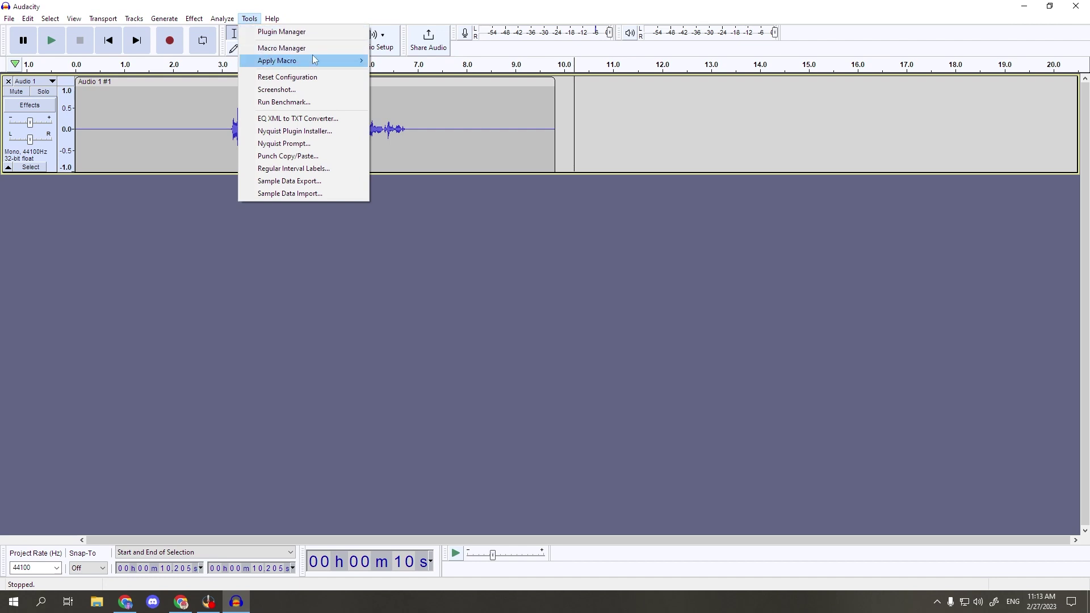
{"action": "left_click", "coordinate": [329, 48]}
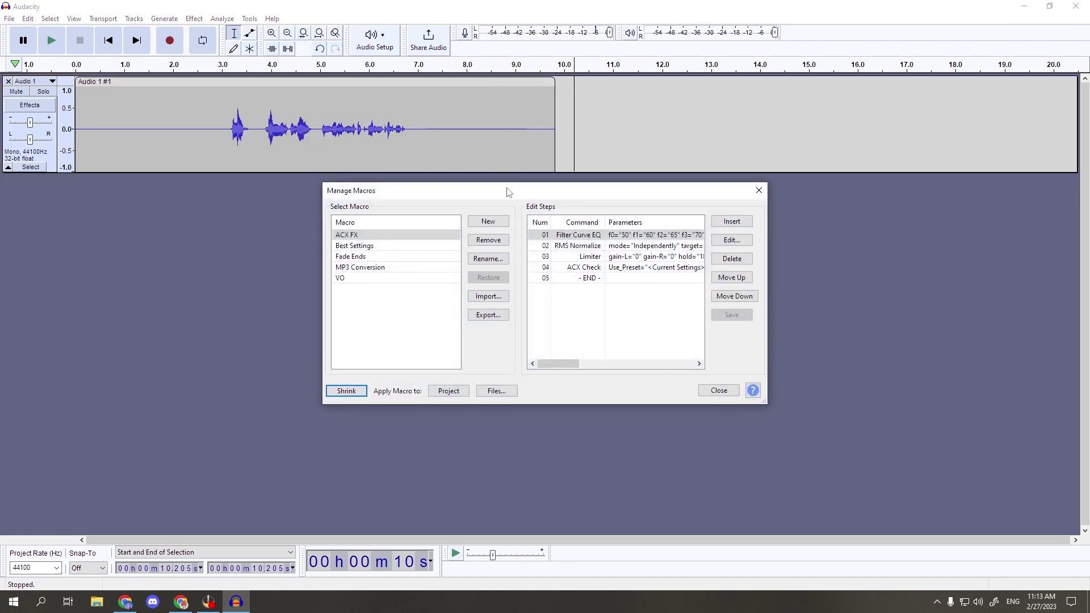
{"action": "left_click", "coordinate": [415, 251]}
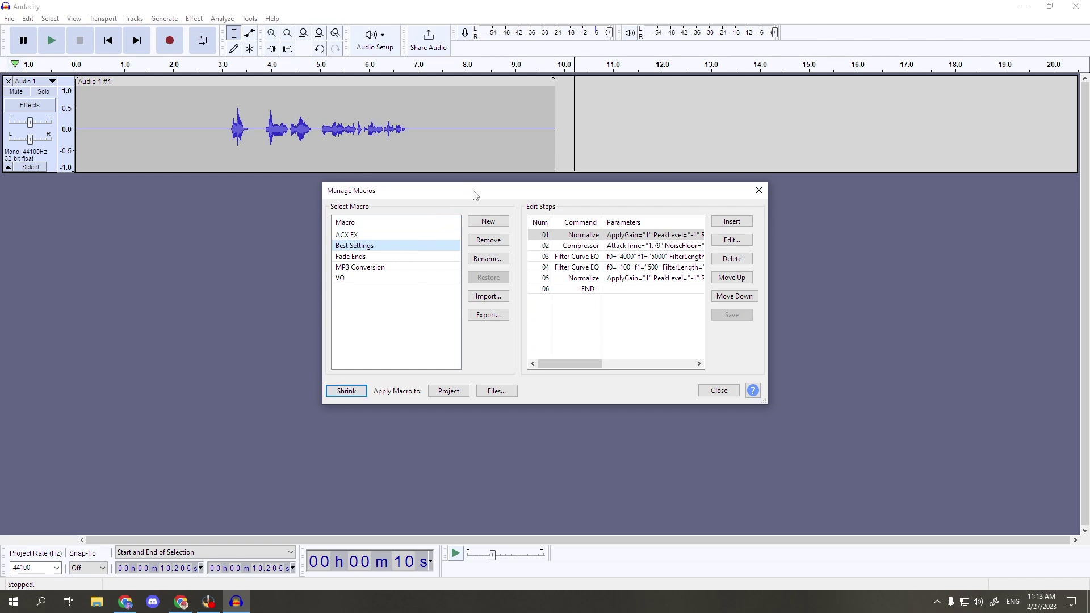
Step: Create a new empty macro named 'Best VO Settings!!!'
{"action": "left_click", "coordinate": [486, 223]}
{"action": "type", "text": "Best VO"}
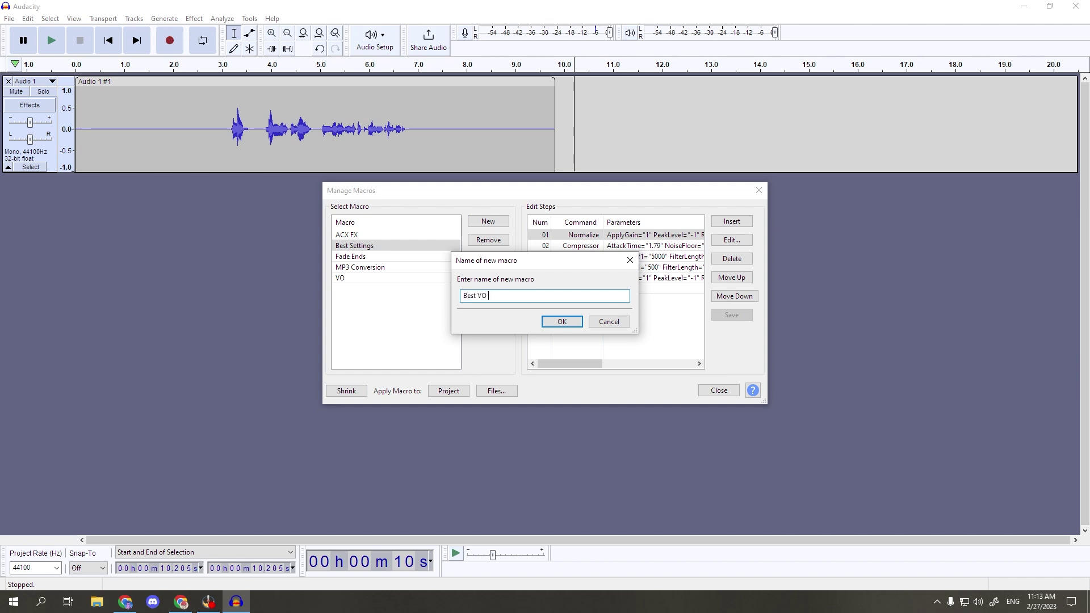
{"action": "type", "text": "Se"}
{"action": "type", "text": "ttings!!!"}
{"action": "left_click", "coordinate": [562, 322]}
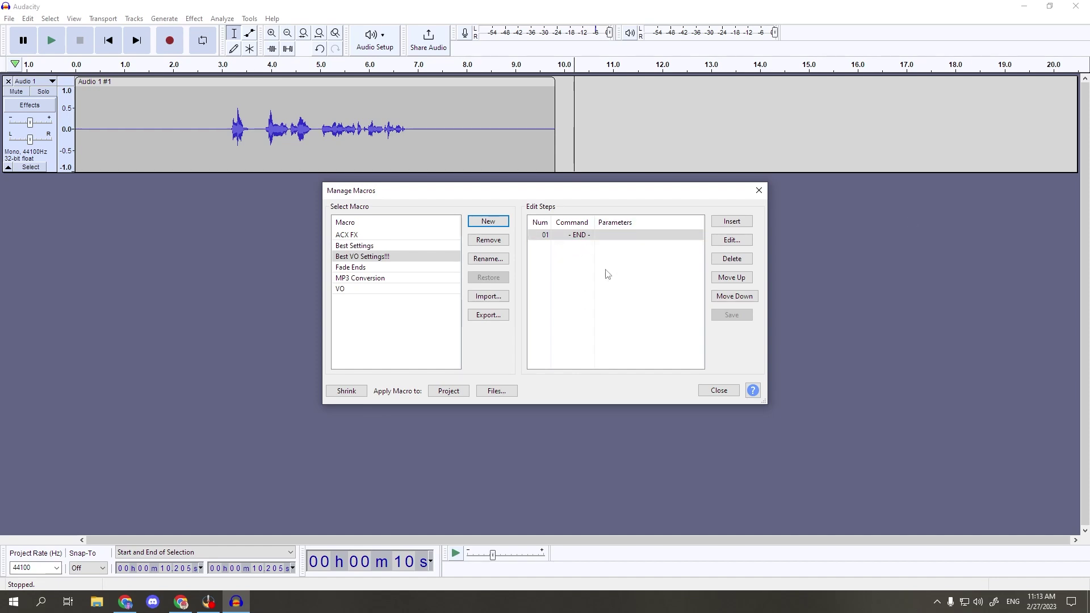
Step: Choose Normalize from the command list as the macro's first step
{"action": "left_click", "coordinate": [731, 222]}
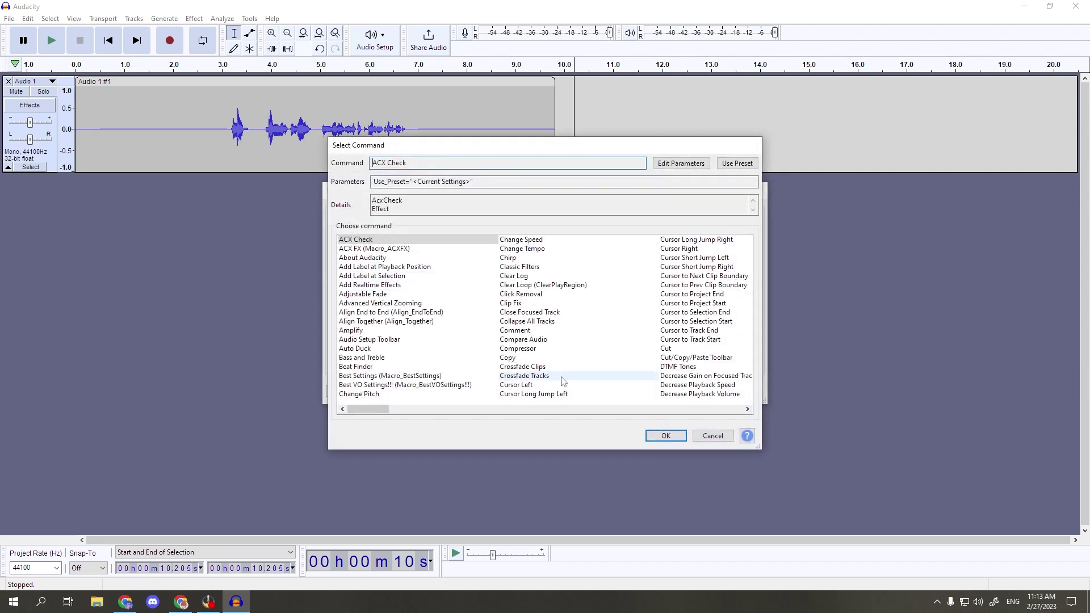
{"action": "left_click", "coordinate": [749, 411]}
{"action": "left_click", "coordinate": [748, 410]}
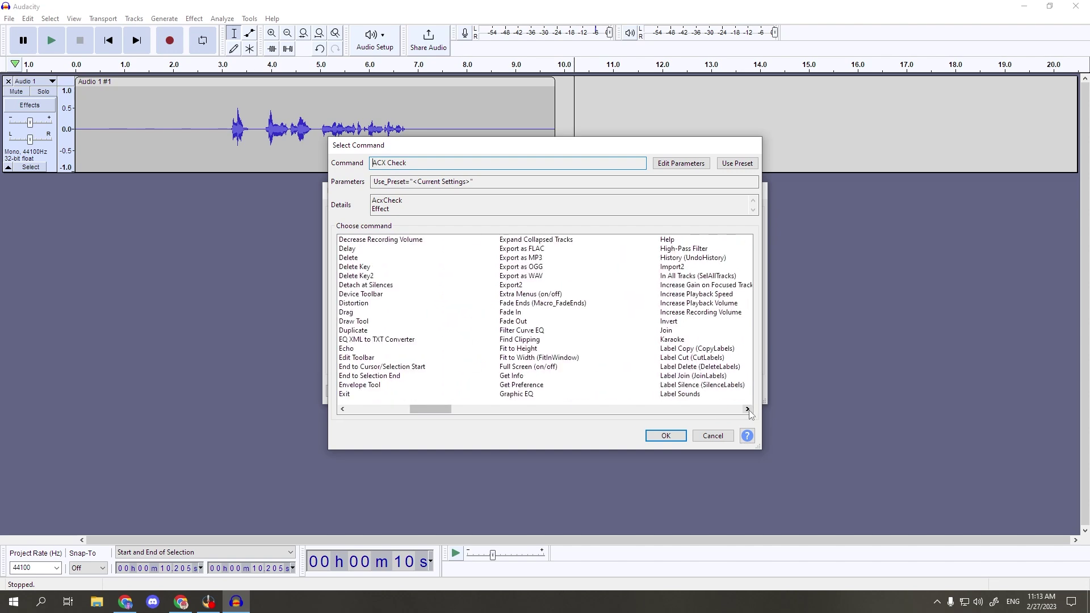
{"action": "left_click", "coordinate": [749, 410]}
{"action": "left_click", "coordinate": [748, 411]}
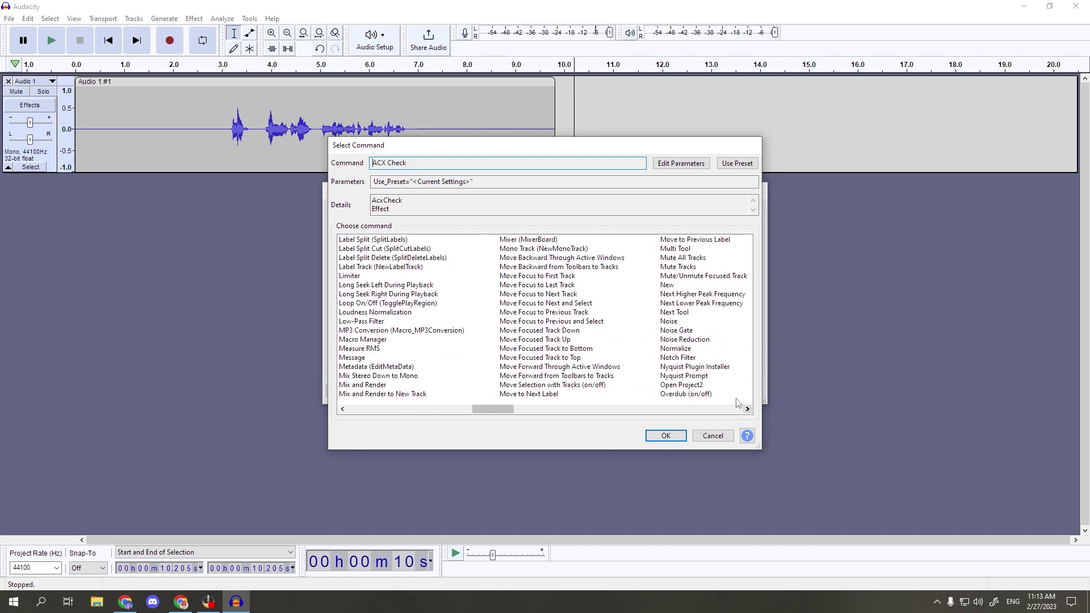
{"action": "left_click", "coordinate": [673, 351]}
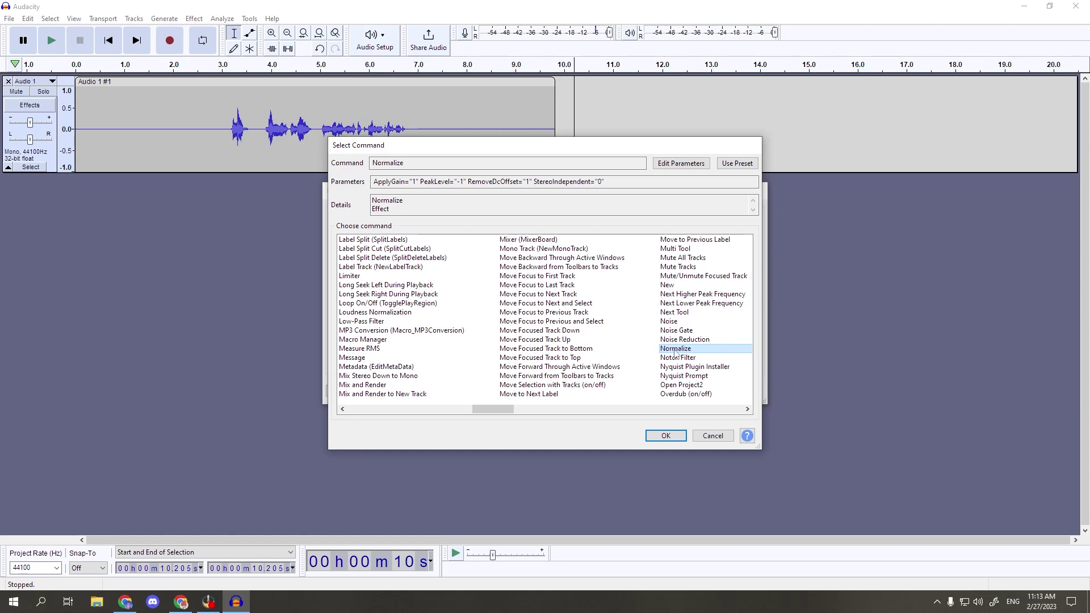
Step: Set Normalize to a -1.0 dB peak level and add it as step 01
{"action": "left_click", "coordinate": [673, 164]}
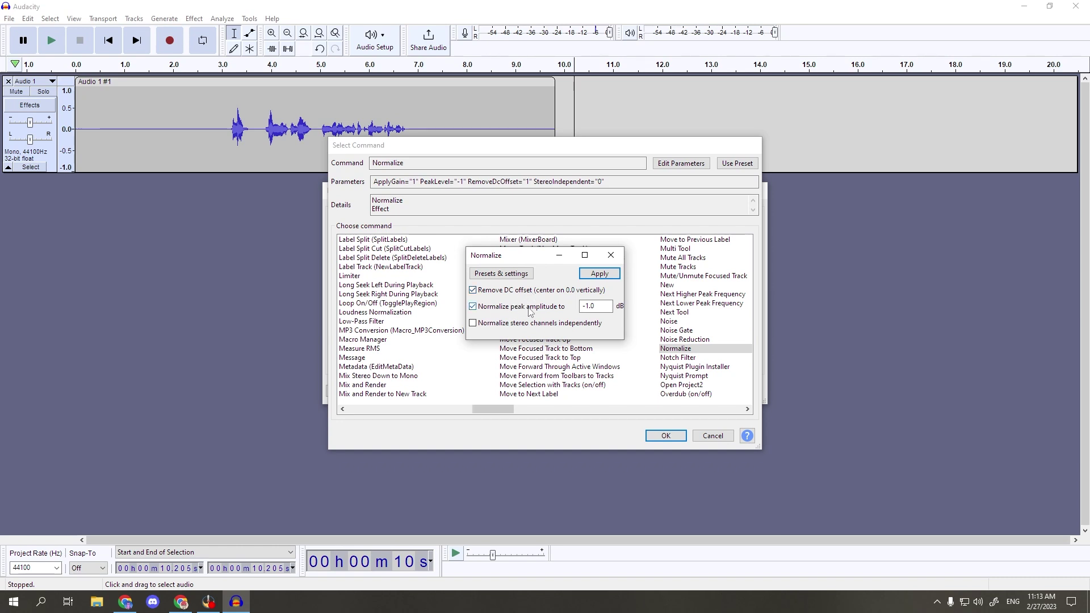
{"action": "left_click", "coordinate": [604, 305]}
{"action": "left_click", "coordinate": [599, 273]}
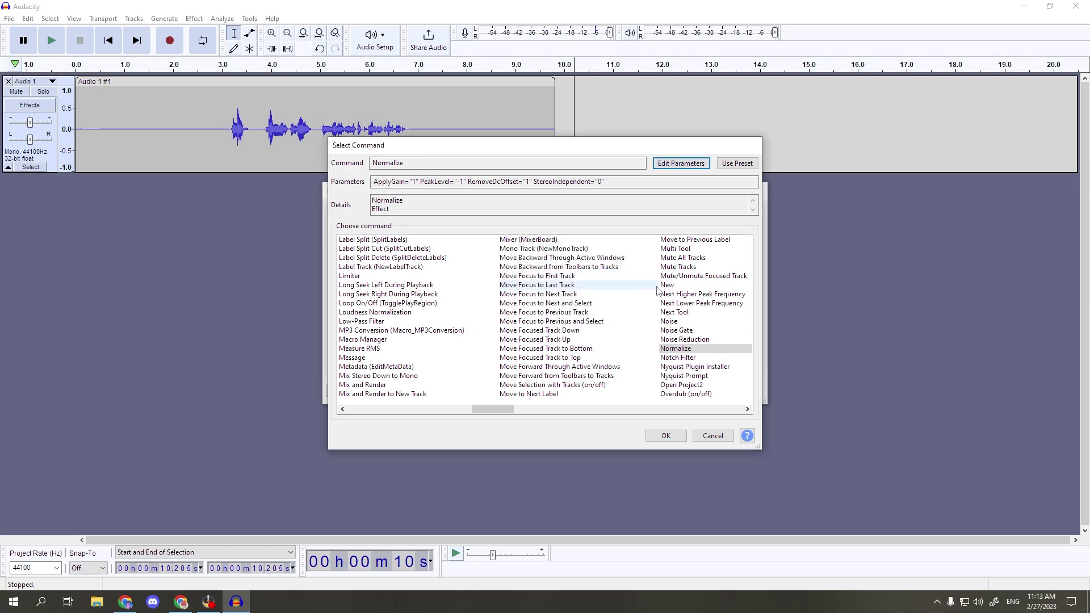
{"action": "left_click", "coordinate": [666, 436]}
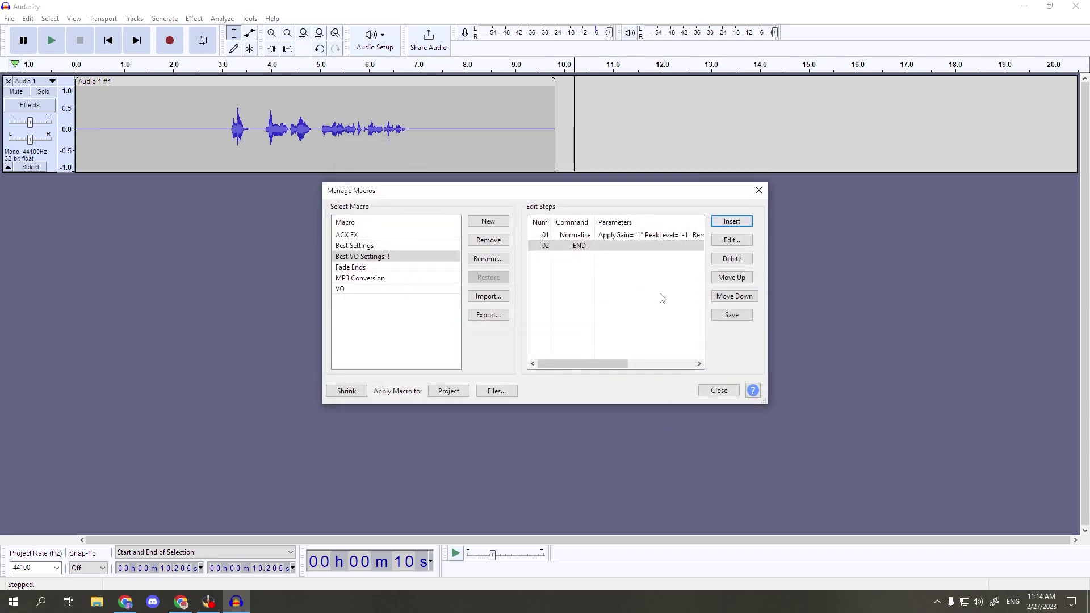
{"action": "left_click", "coordinate": [739, 223]}
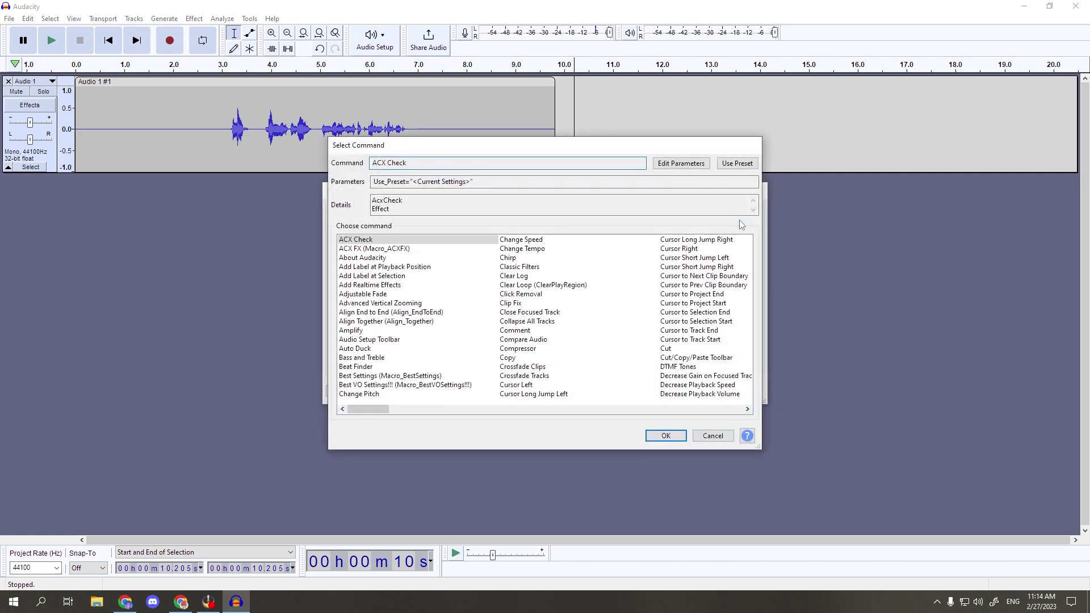
Step: Add a Compressor step (threshold -18 dB, ratio 2.5:1) as step 02
{"action": "left_click", "coordinate": [525, 352]}
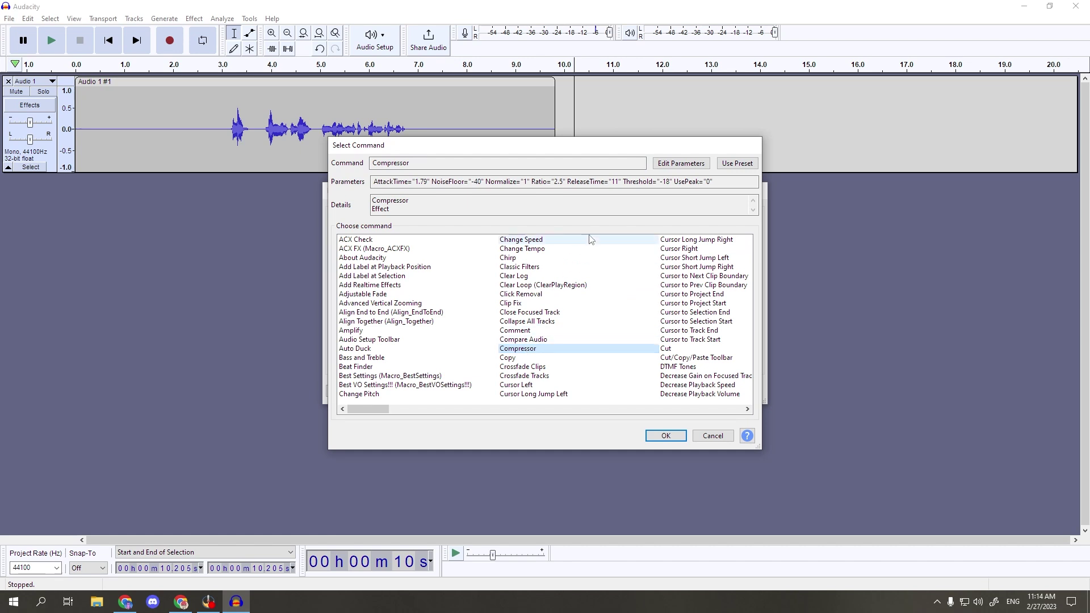
{"action": "left_click", "coordinate": [678, 166]}
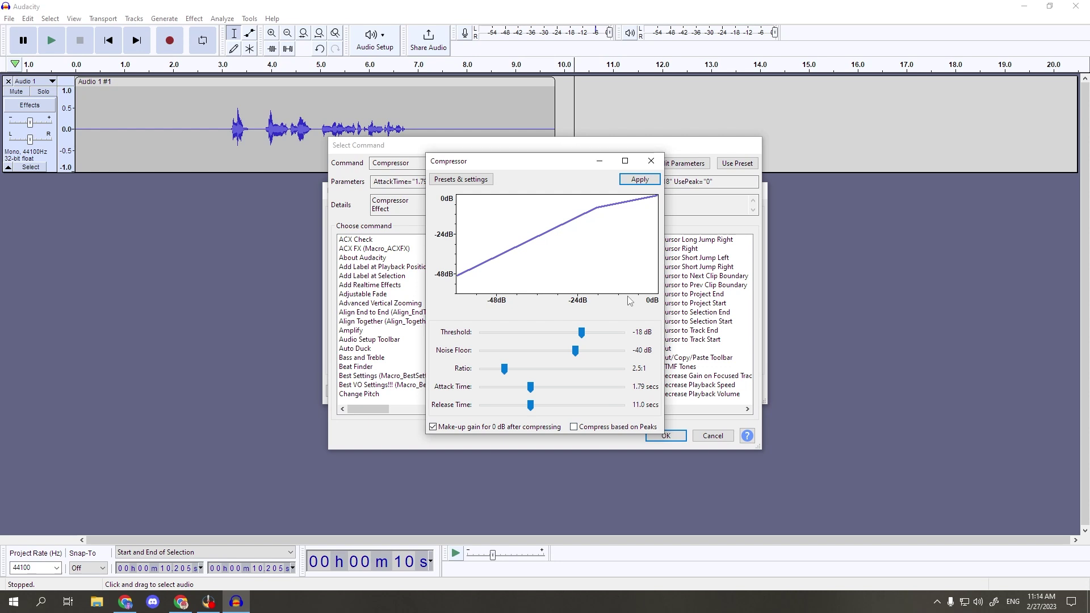
{"action": "left_click", "coordinate": [639, 180]}
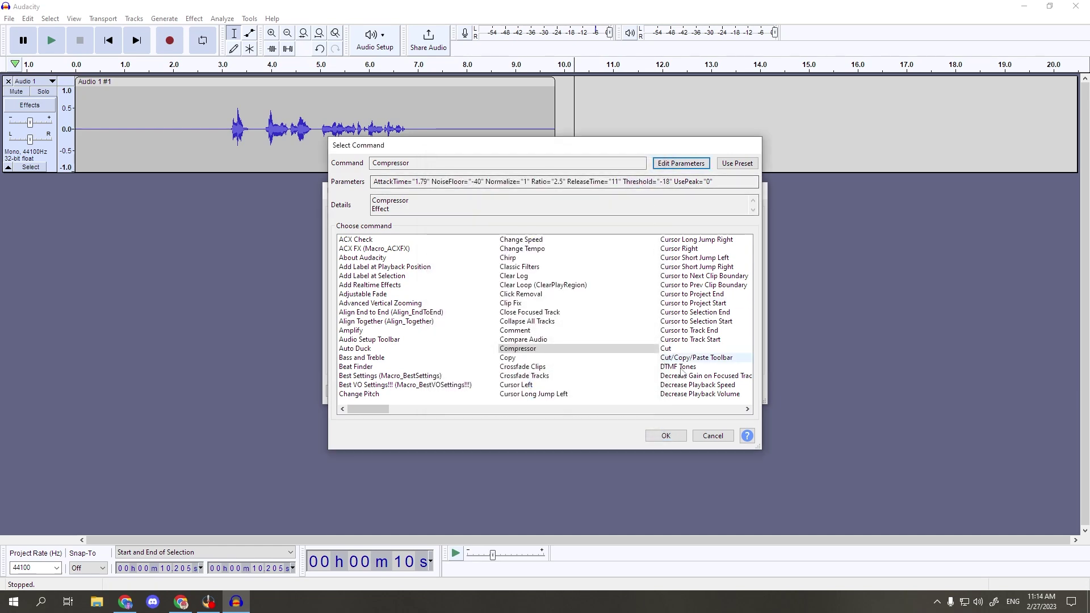
{"action": "left_click", "coordinate": [666, 436]}
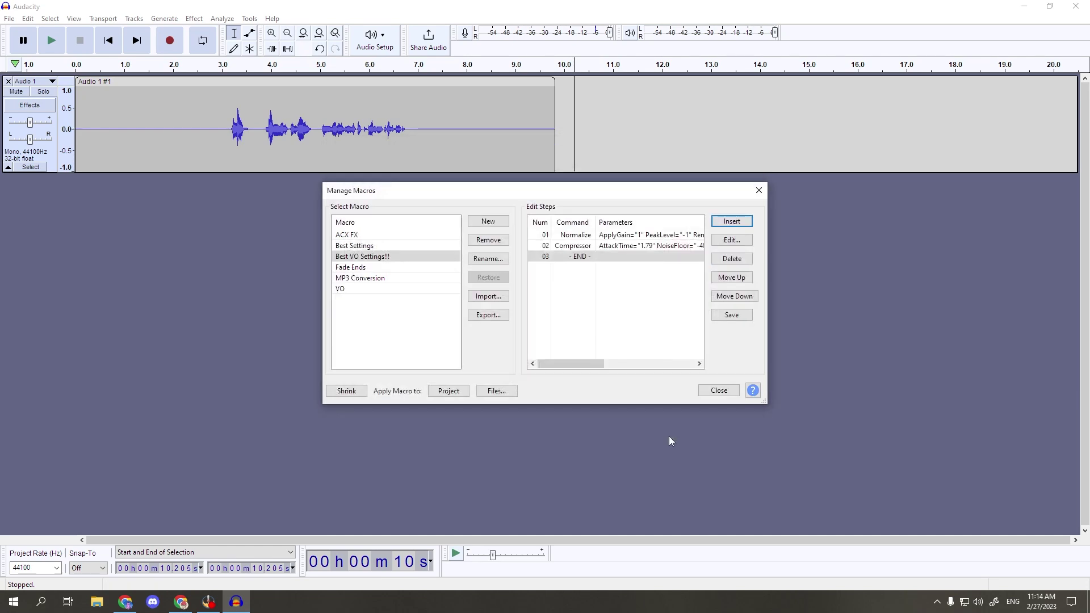
{"action": "left_click", "coordinate": [734, 227]}
{"action": "scroll", "coordinate": [677, 333], "scroll_direction": "down", "scroll_amount": 5}
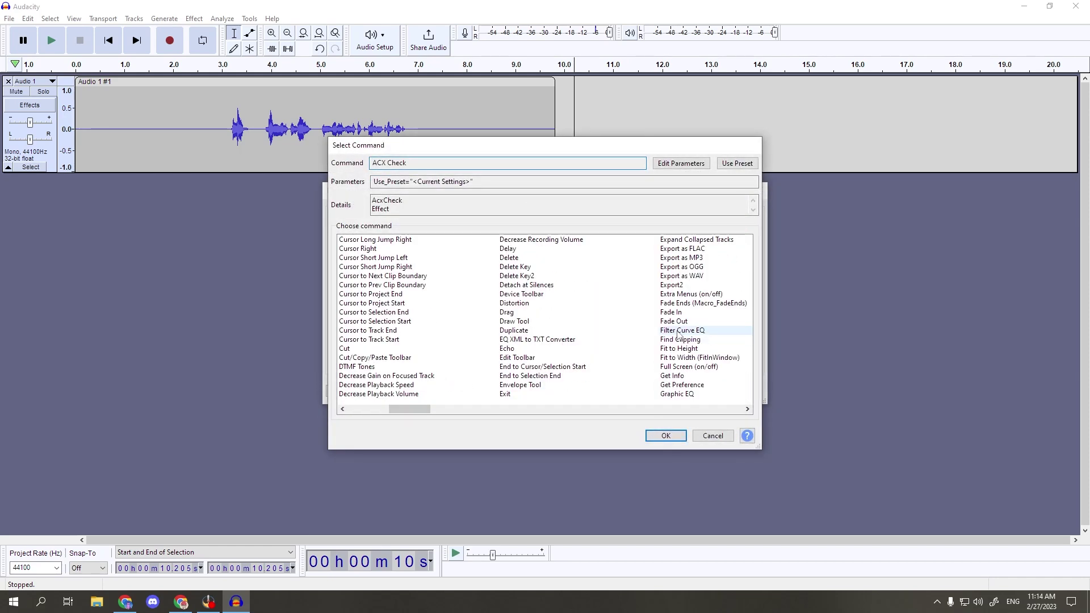
Step: Add a Filter Curve EQ boosting frequencies above 4 kHz by 9 dB as step 03
{"action": "left_click", "coordinate": [678, 330]}
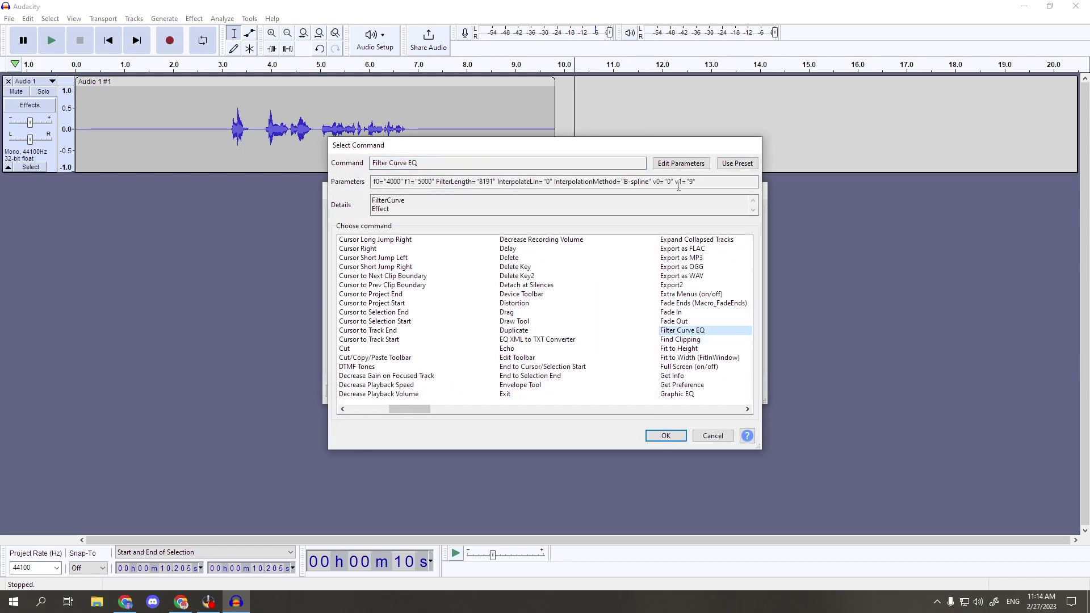
{"action": "left_click", "coordinate": [677, 163]}
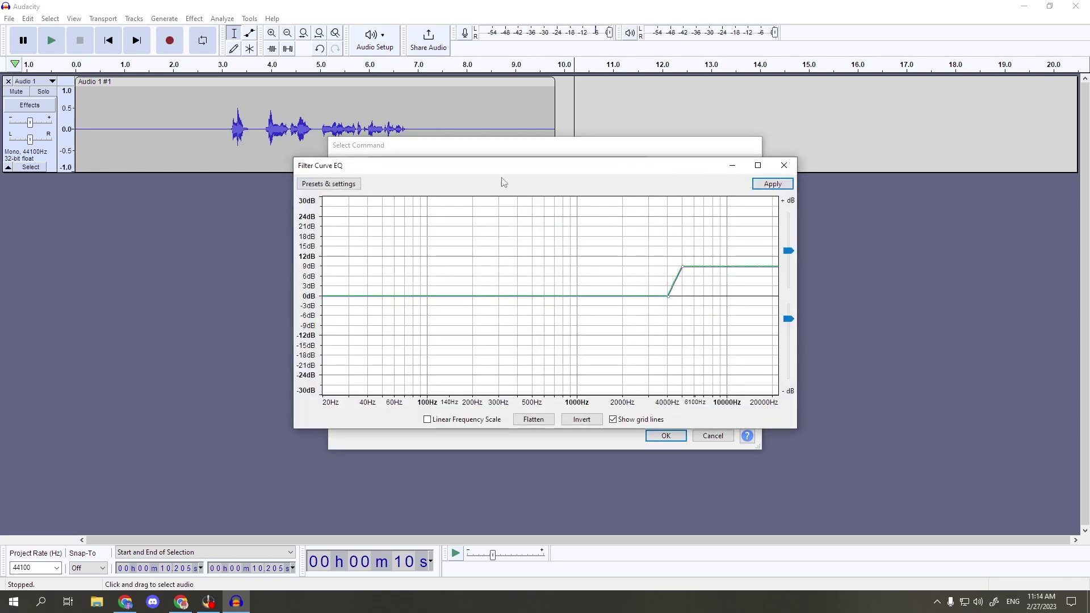
{"action": "left_click", "coordinate": [351, 185]}
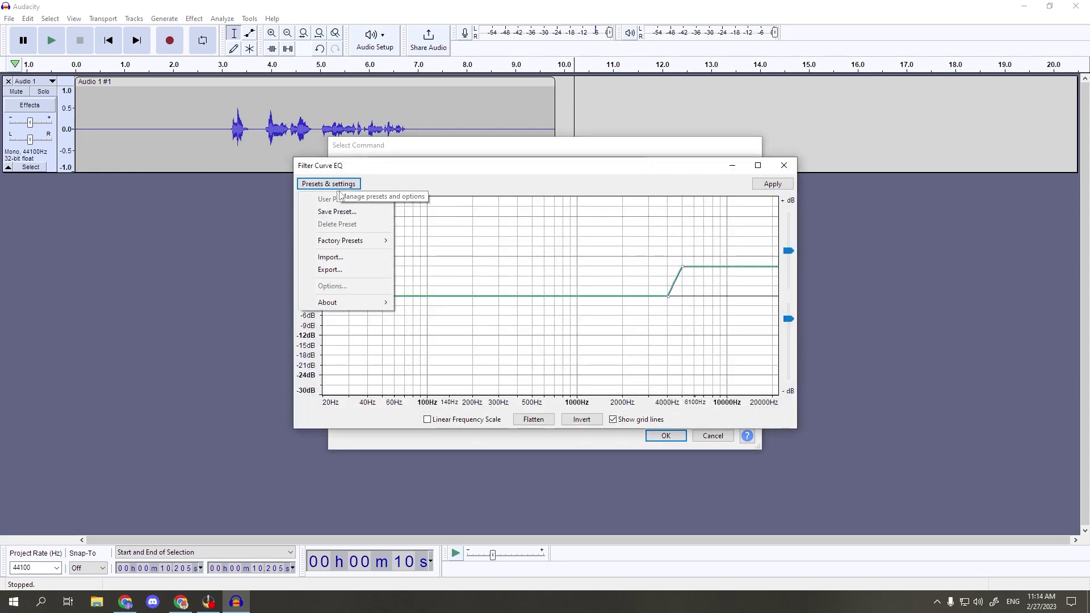
{"action": "mouse_move", "coordinate": [341, 240]}
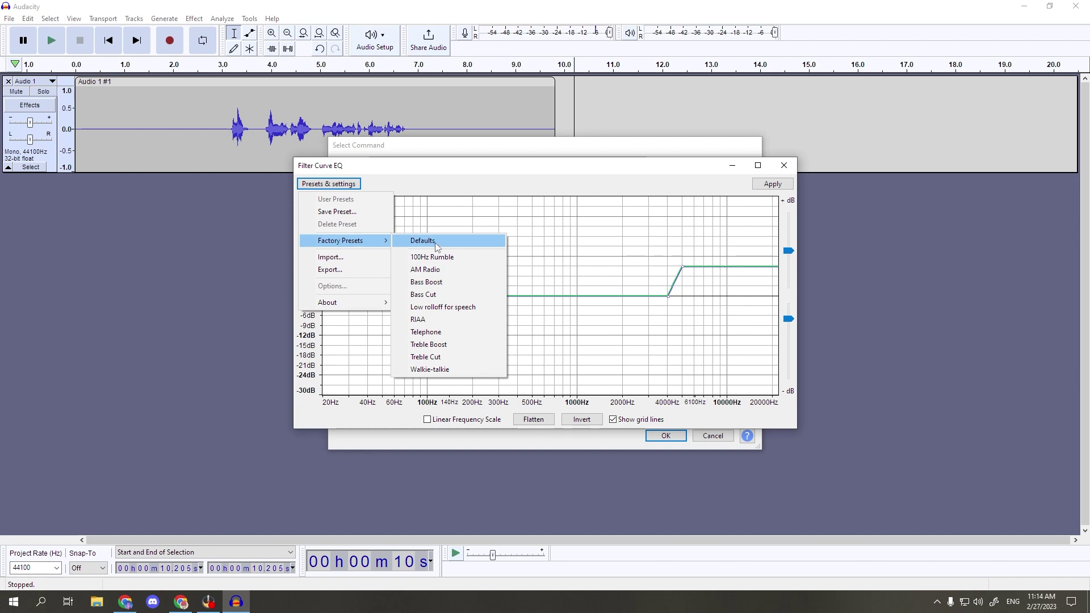
{"action": "left_click", "coordinate": [440, 344]}
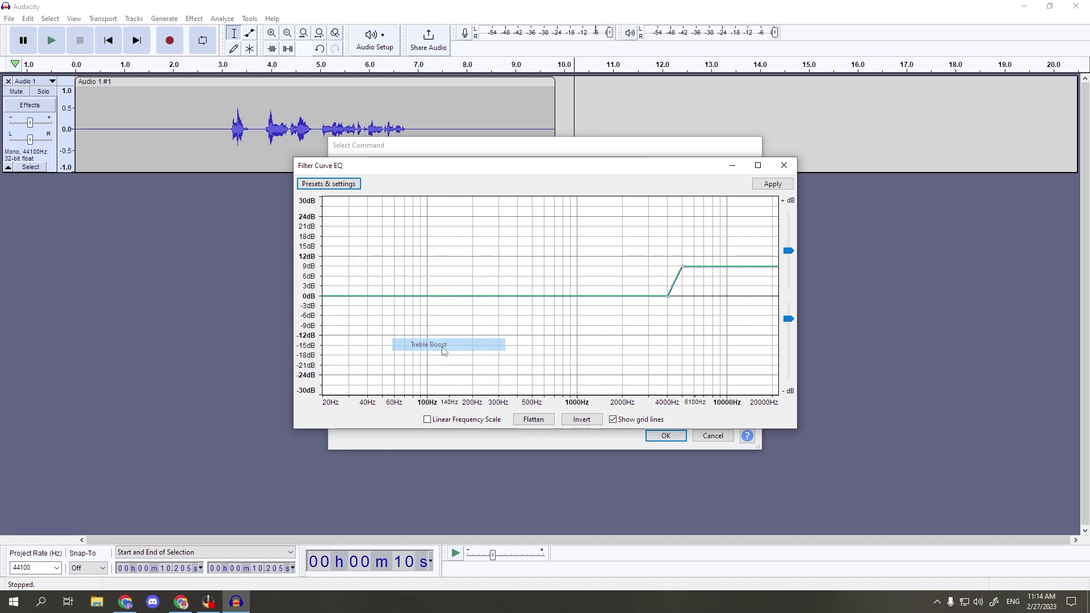
{"action": "left_click", "coordinate": [773, 186]}
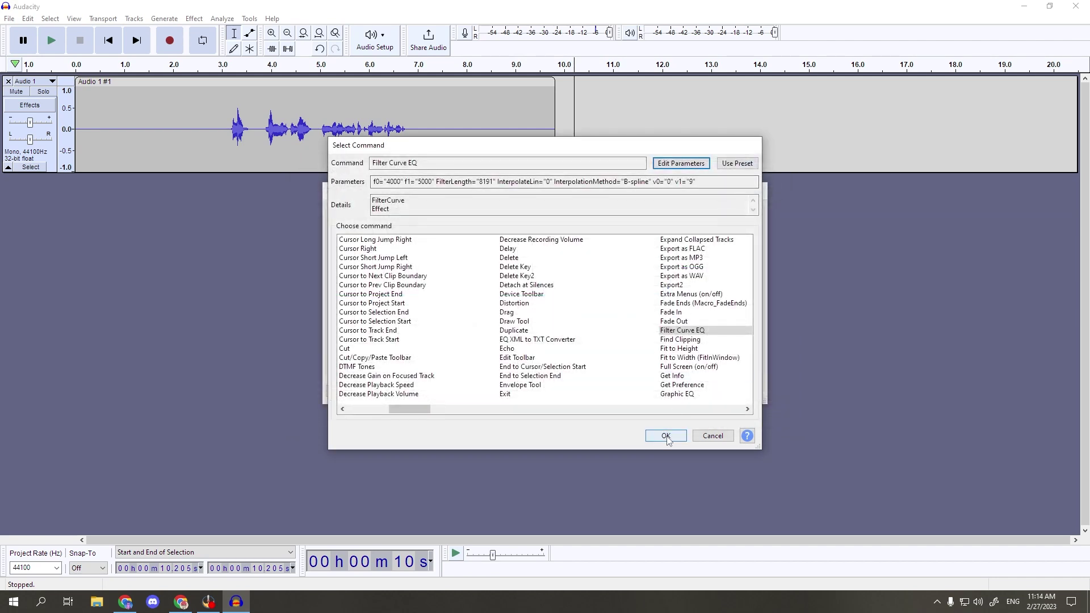
{"action": "left_click", "coordinate": [665, 435]}
Step: Add a second Filter Curve EQ with the Bass Boost factory preset as step 04
{"action": "left_click", "coordinate": [732, 222]}
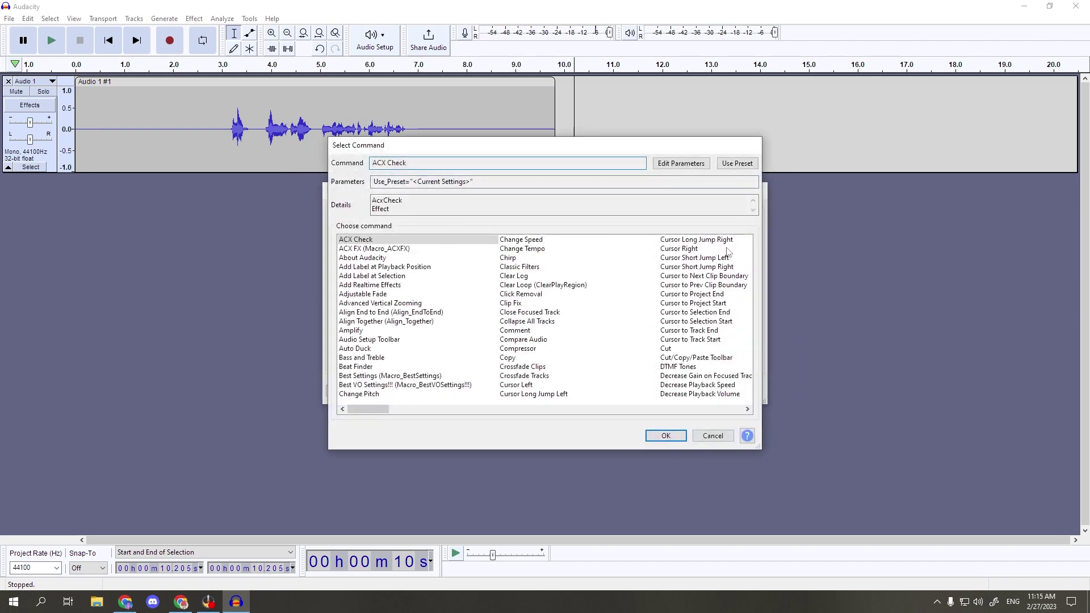
{"action": "left_click", "coordinate": [747, 409]}
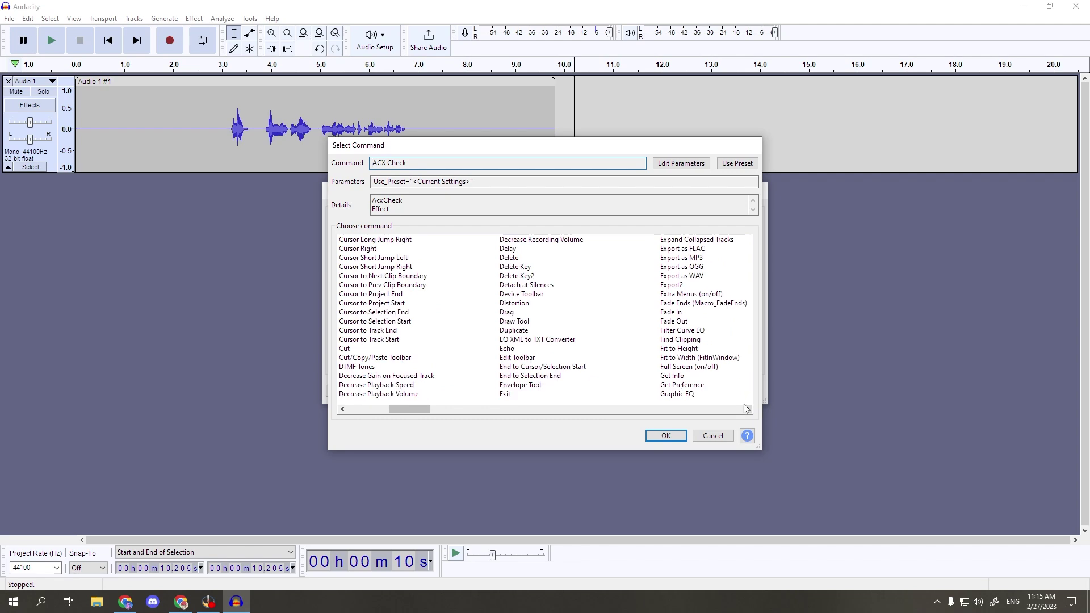
{"action": "left_click", "coordinate": [681, 331]}
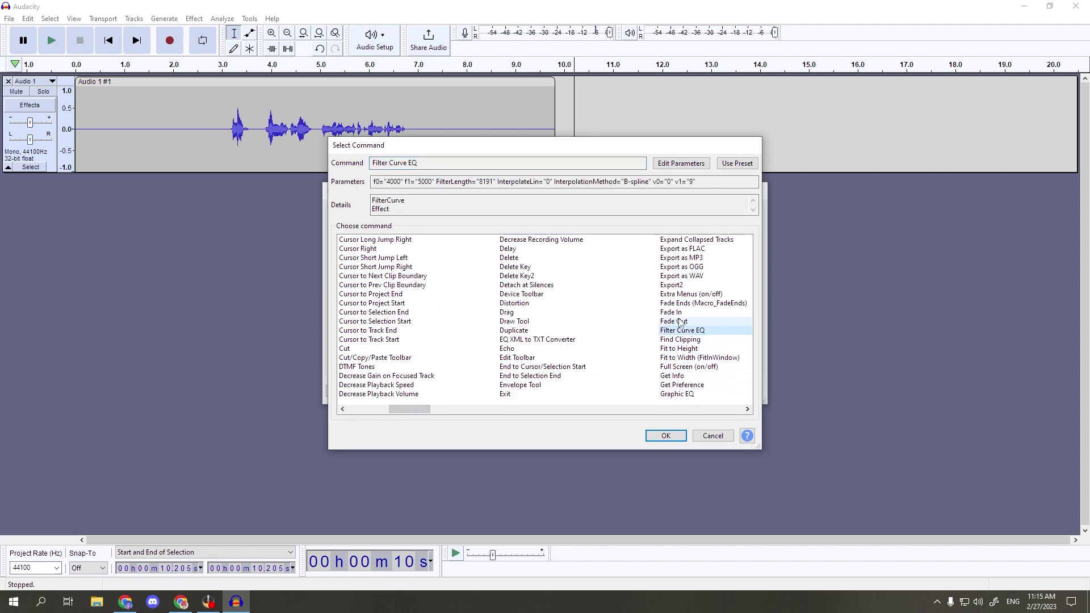
{"action": "left_click", "coordinate": [681, 164]}
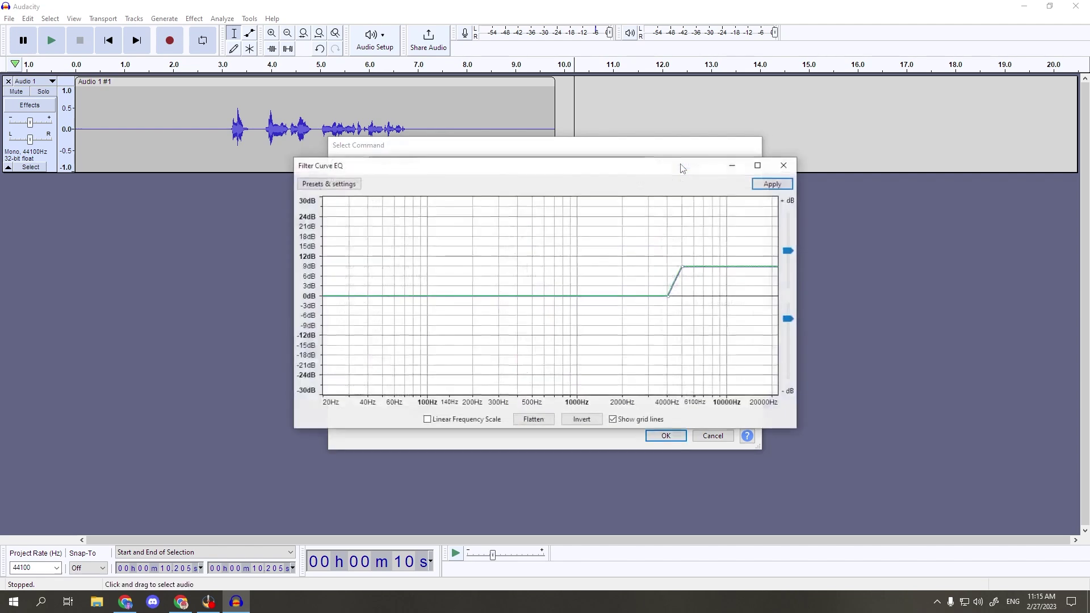
{"action": "left_click", "coordinate": [345, 185]}
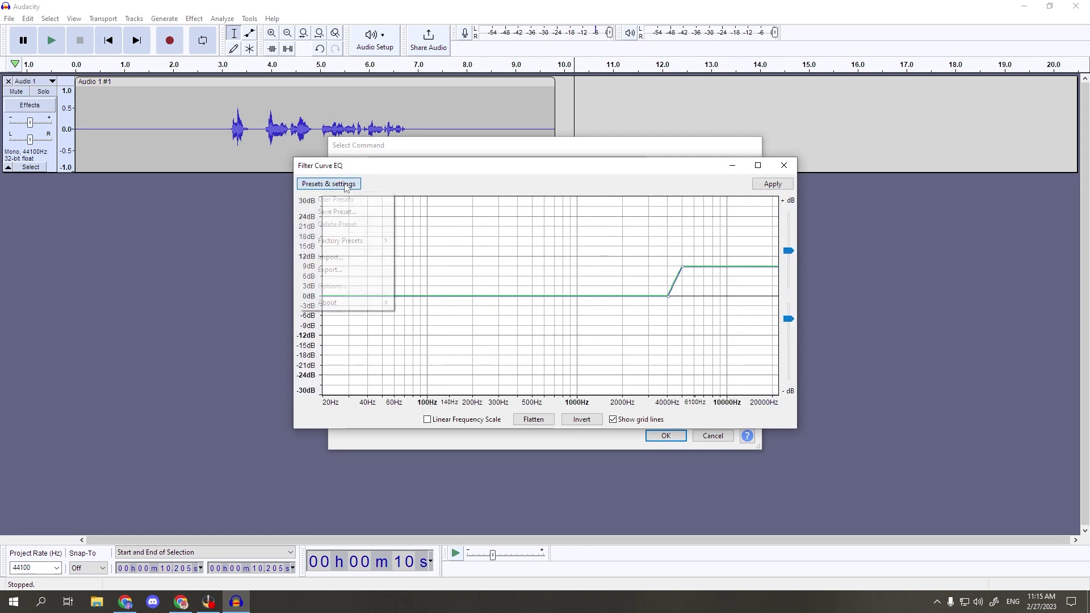
{"action": "mouse_move", "coordinate": [340, 240]}
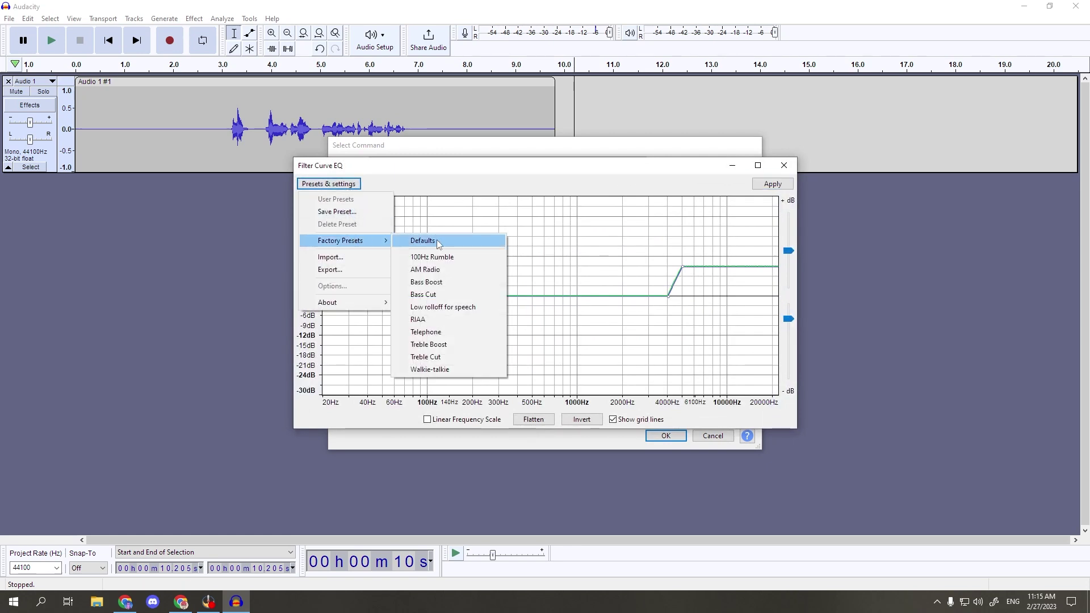
{"action": "left_click", "coordinate": [435, 282]}
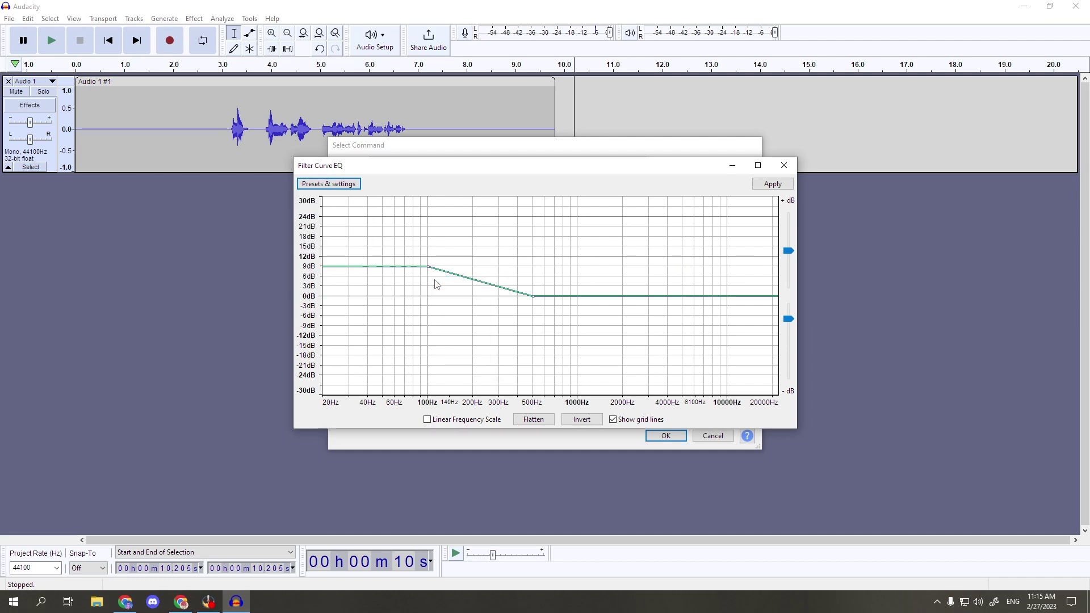
{"action": "left_click", "coordinate": [760, 185]}
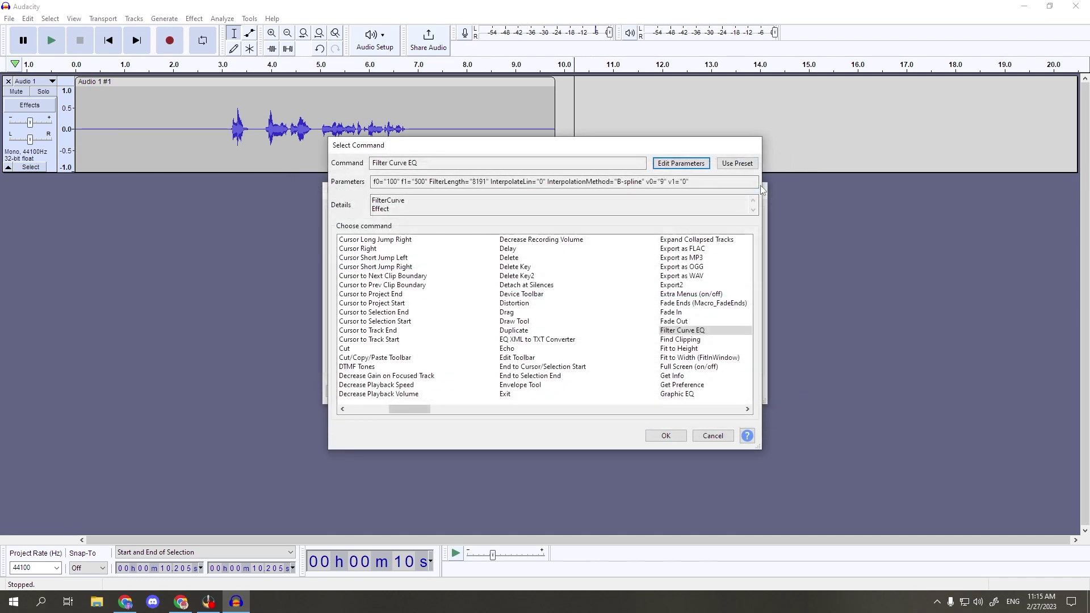
{"action": "left_click", "coordinate": [665, 436]}
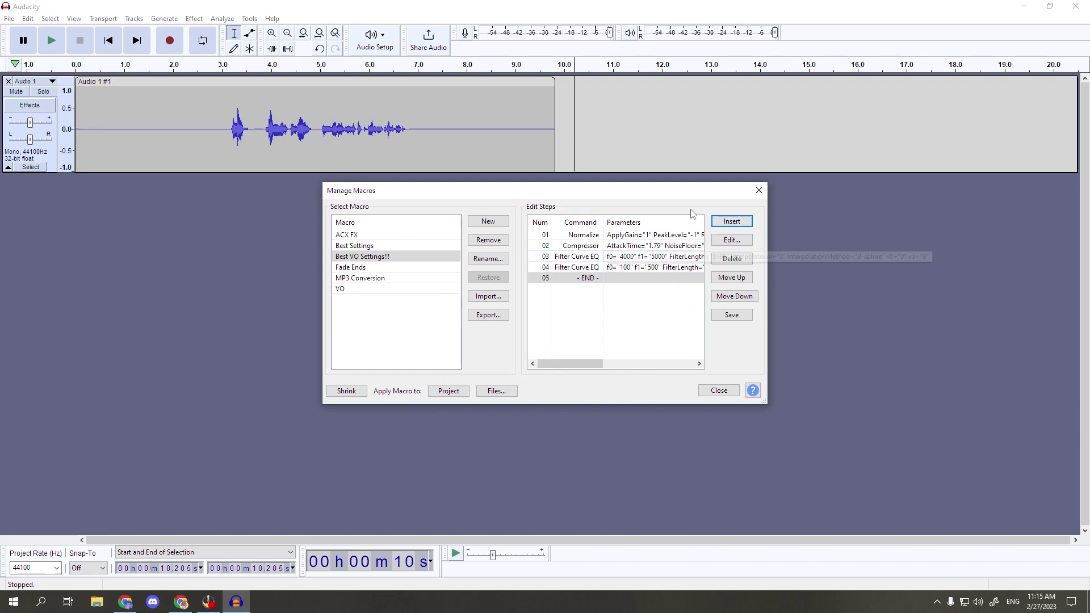
Step: Add Normalize to -1 dB as the macro's fifth step and leave the macro manager
{"action": "left_click", "coordinate": [730, 222]}
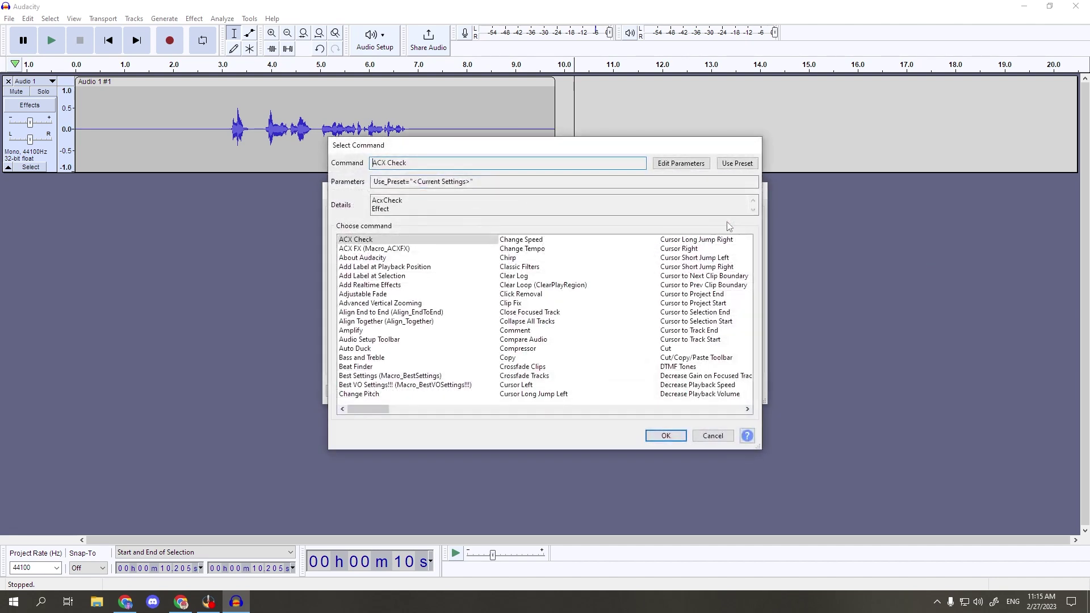
{"action": "left_click", "coordinate": [670, 350]}
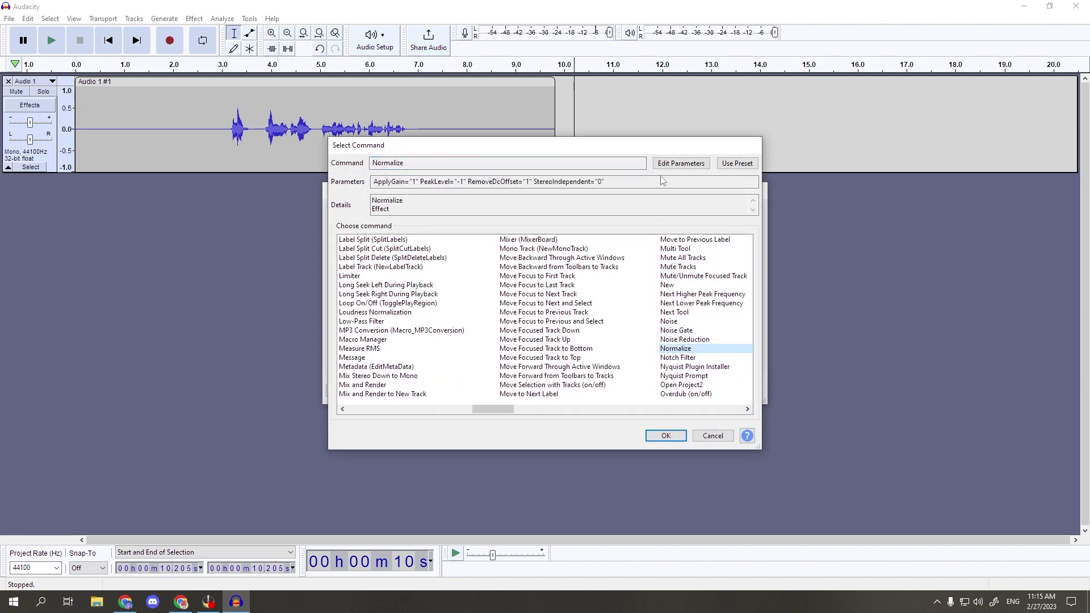
{"action": "left_click", "coordinate": [674, 162]}
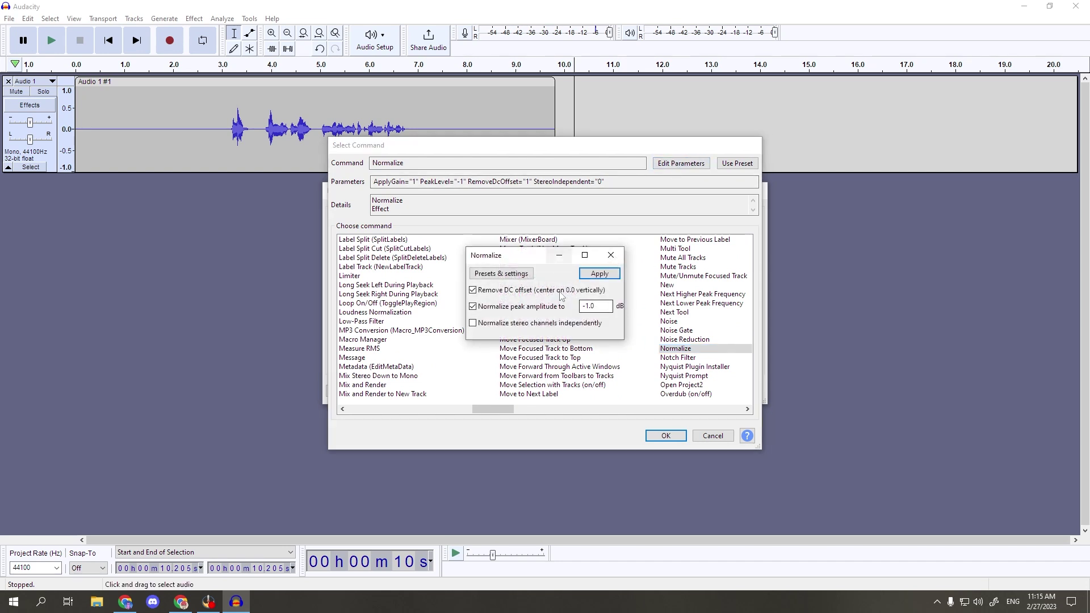
{"action": "left_click", "coordinate": [599, 275]}
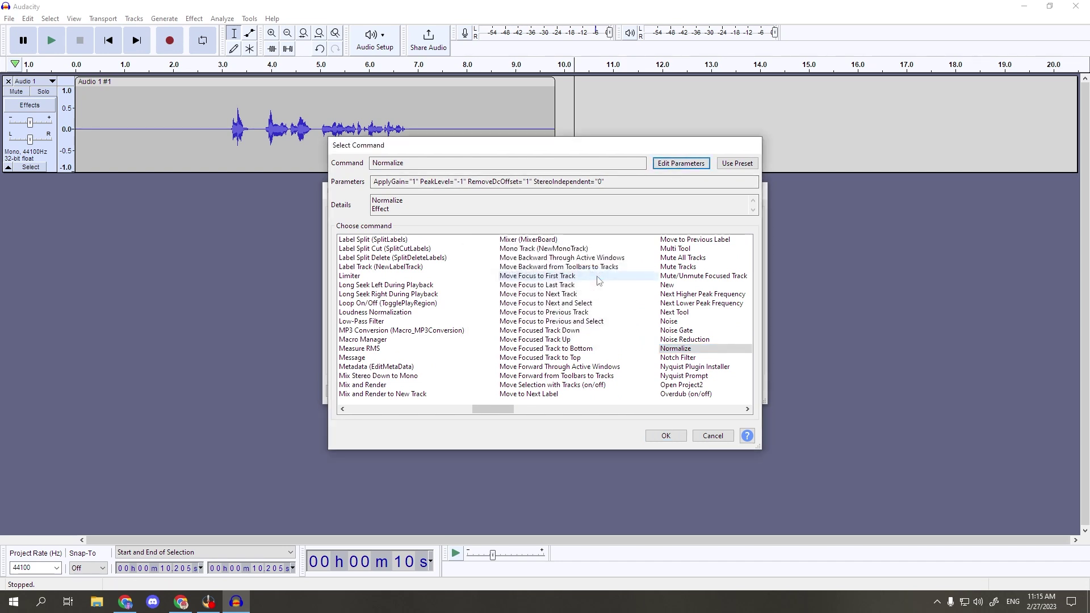
{"action": "left_click", "coordinate": [667, 435]}
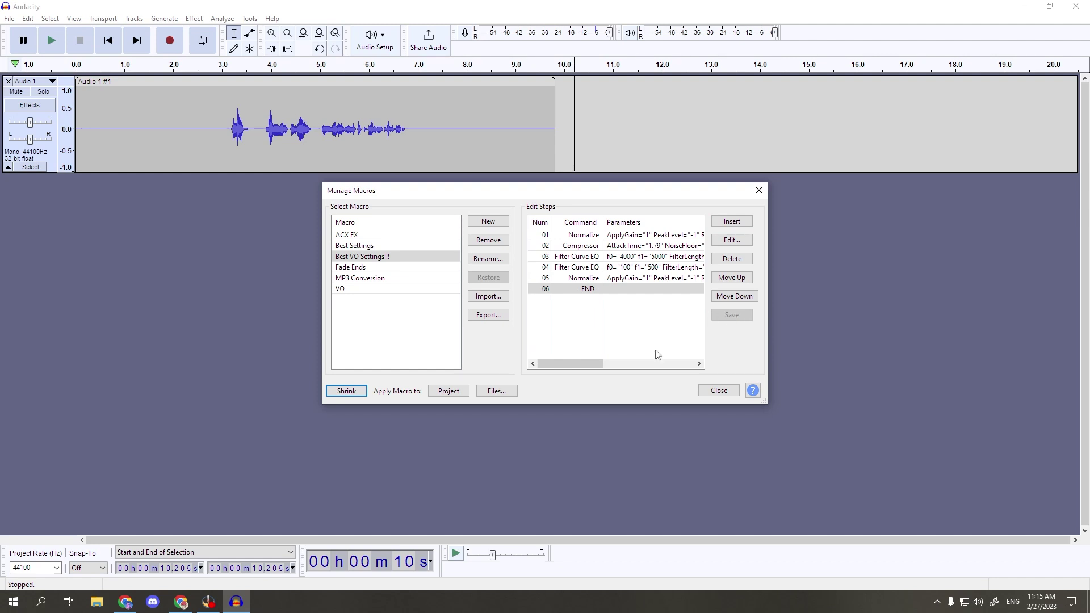
{"action": "left_click", "coordinate": [719, 393]}
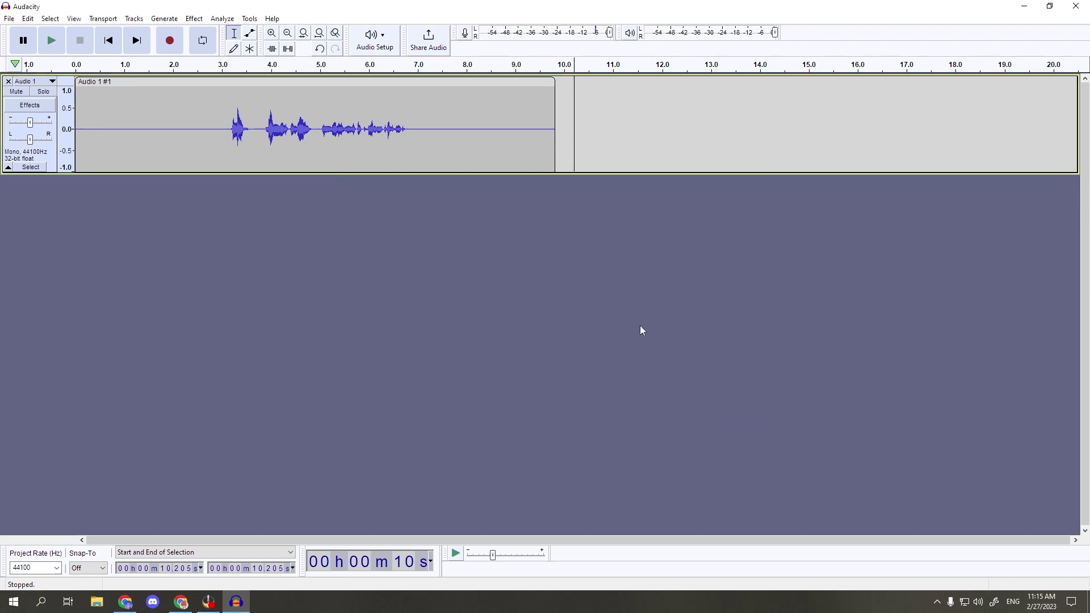
Step: Run the Best VO Settings!!! macro on the whole selected voice clip
{"action": "left_click_drag", "start_coordinate": [213, 112], "coordinate": [441, 128]}
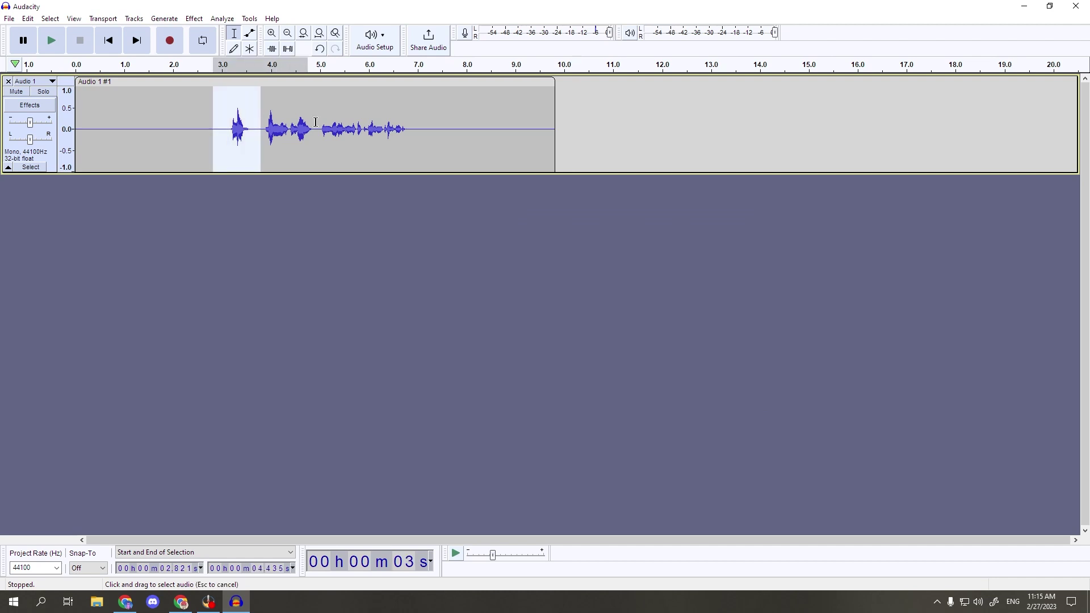
{"action": "double_click", "coordinate": [465, 134]}
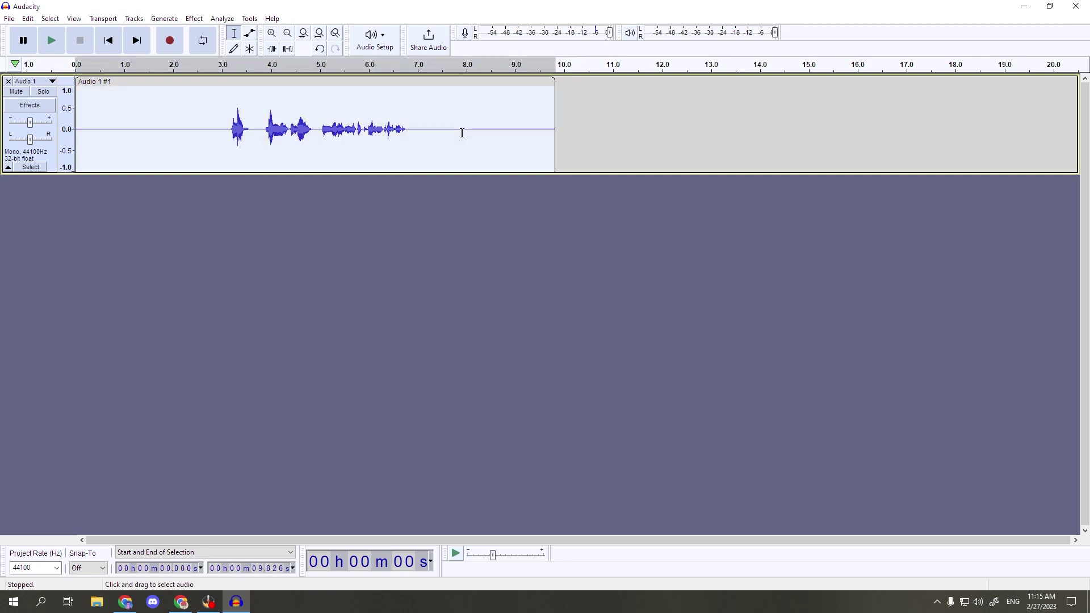
{"action": "left_click", "coordinate": [253, 19]}
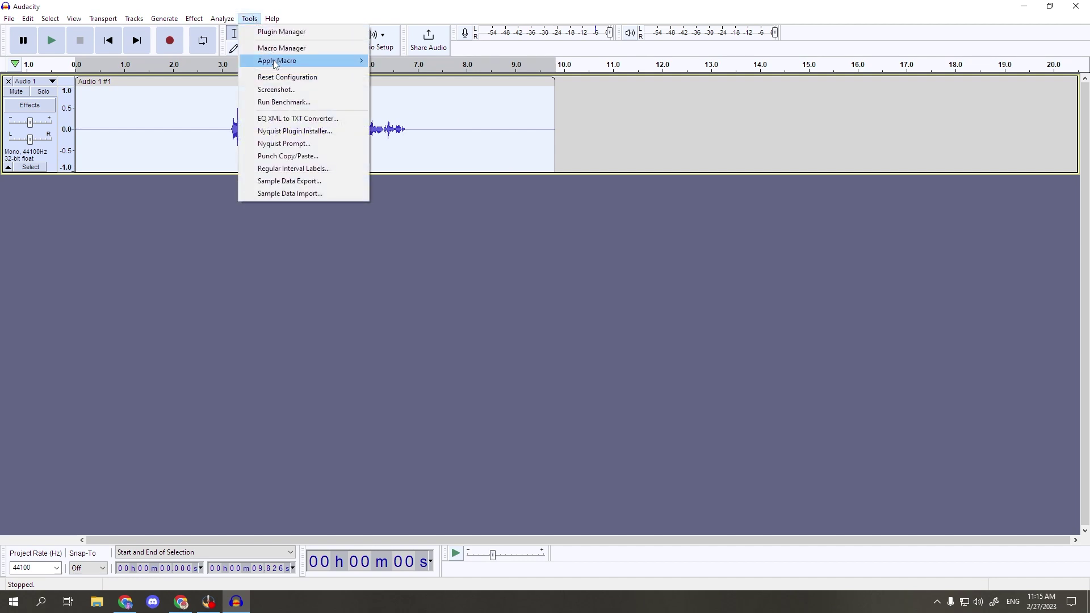
{"action": "mouse_move", "coordinate": [303, 61]}
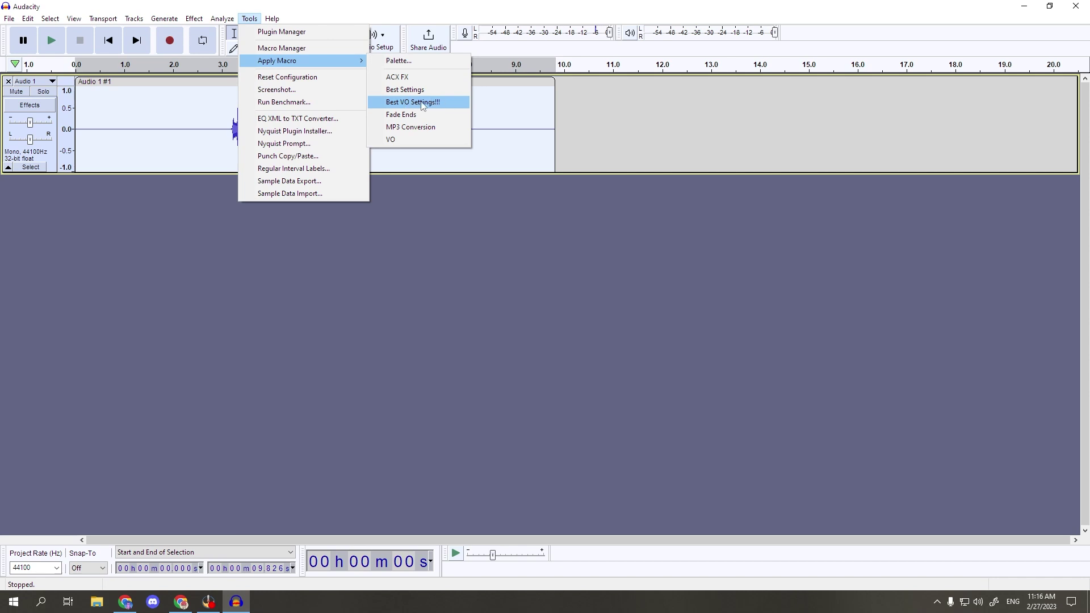
{"action": "left_click", "coordinate": [415, 102]}
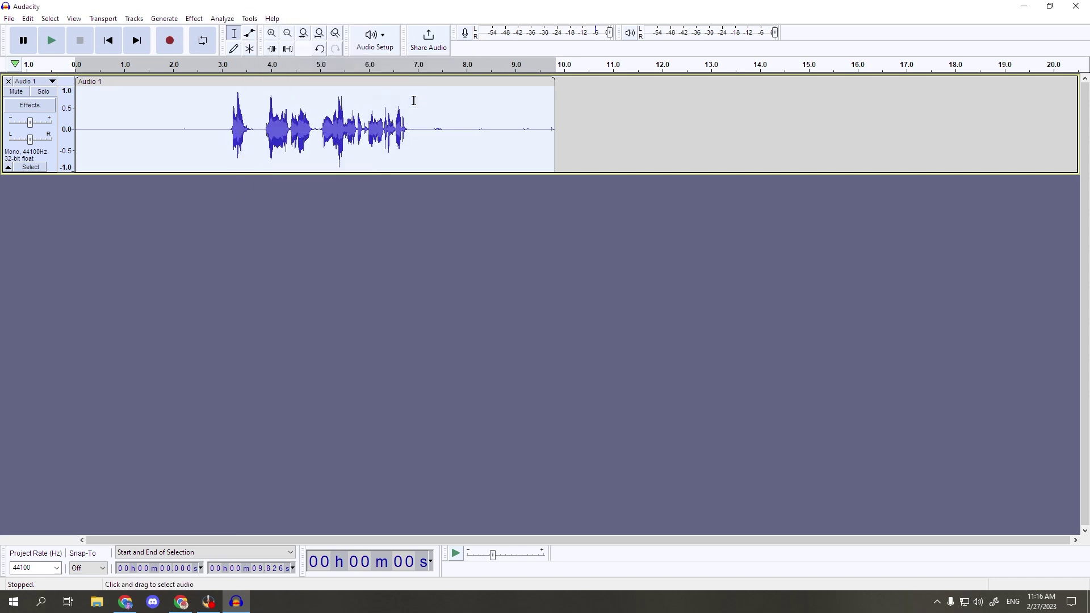
Step: Play back the louder processed clip from just before the speech
{"action": "left_click", "coordinate": [200, 149]}
{"action": "key", "text": "space"}
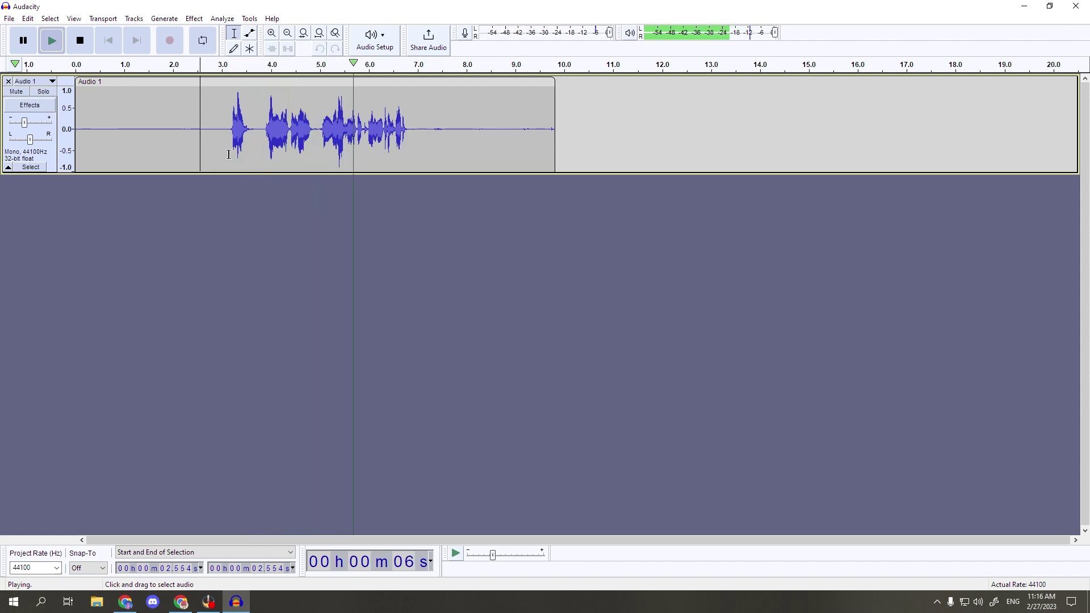
{"action": "key", "text": "space"}
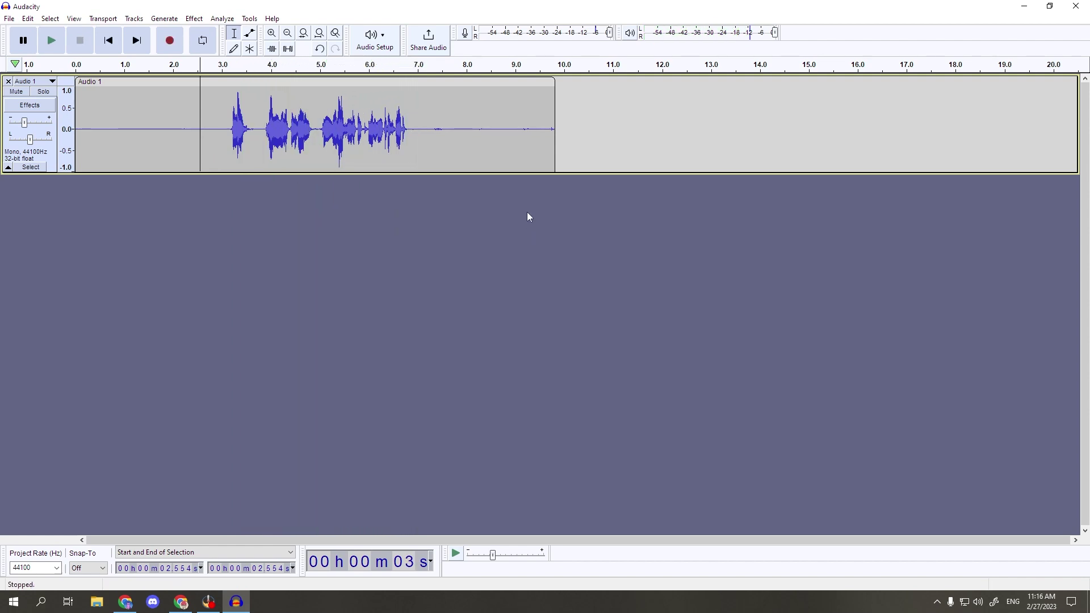
Step: Quit without saving, relaunch Audacity and record a fresh voice take
{"action": "left_click", "coordinate": [1075, 5]}
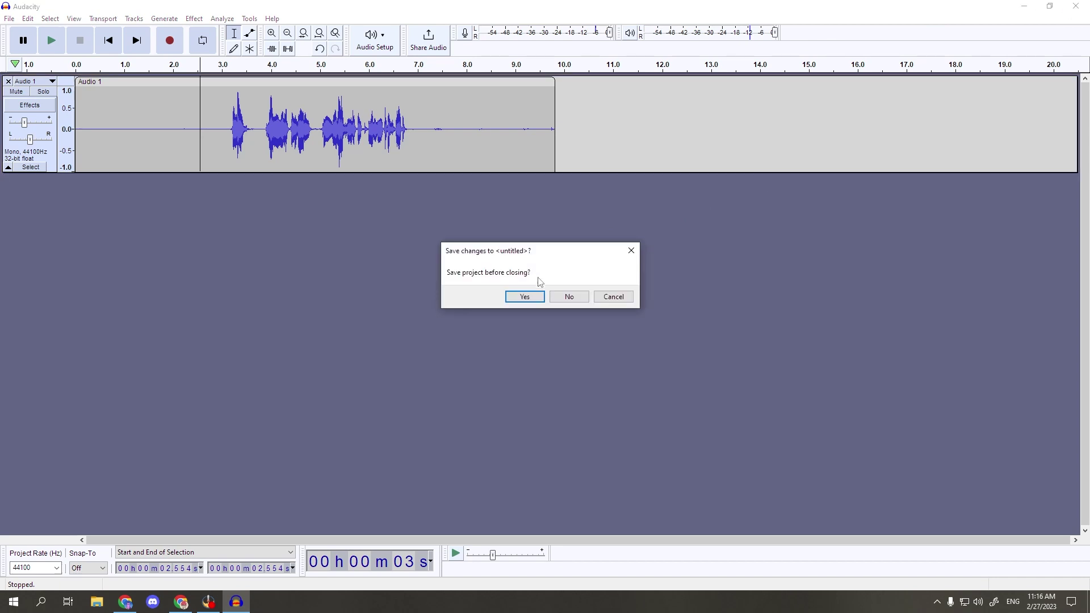
{"action": "left_click", "coordinate": [582, 297]}
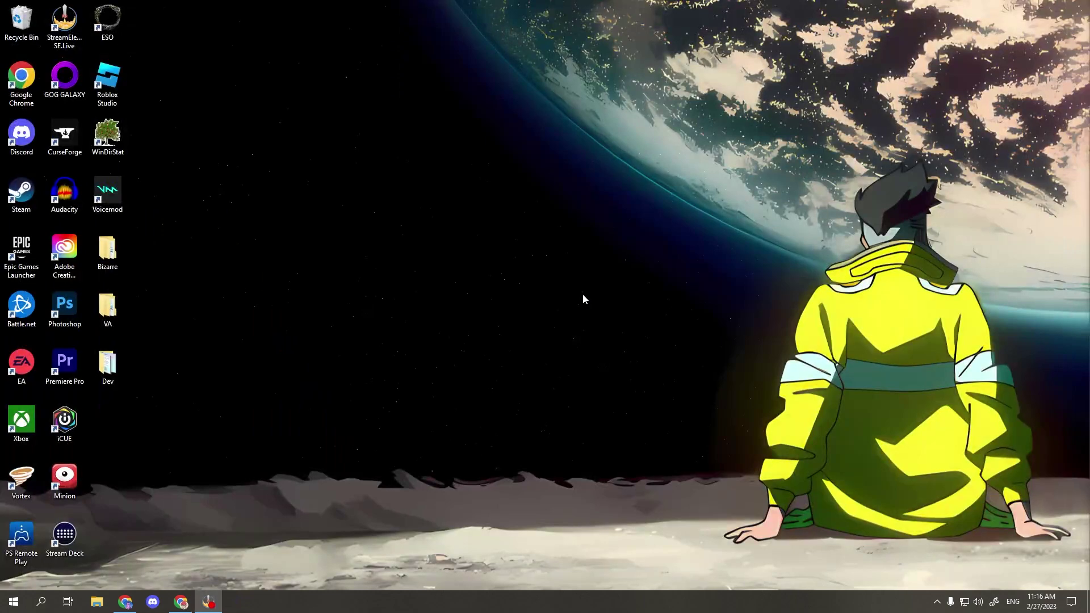
{"action": "double_click", "coordinate": [63, 194]}
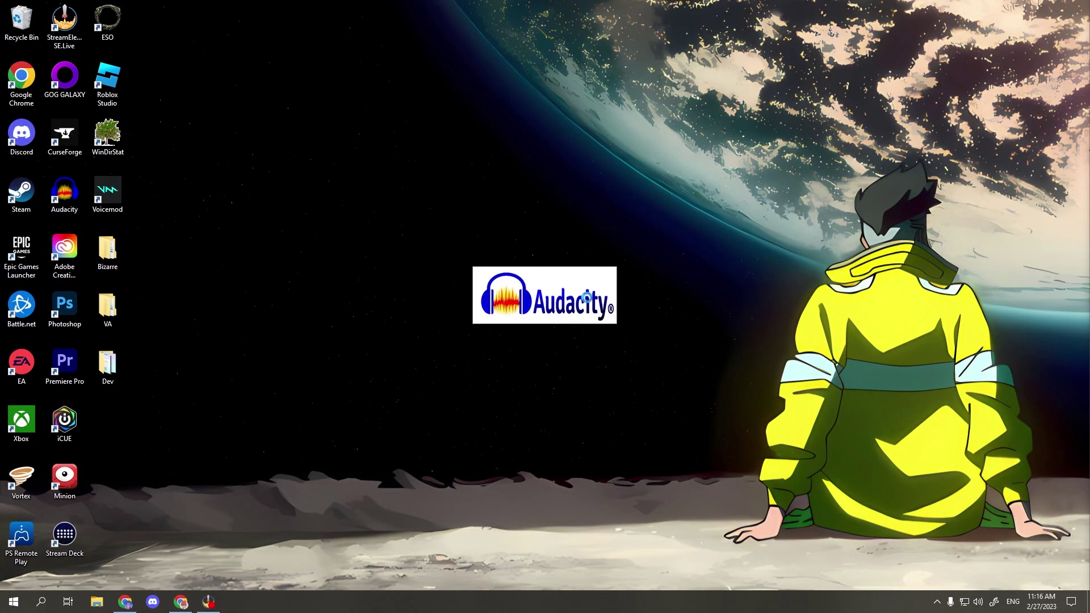
{"action": "left_click", "coordinate": [170, 41]}
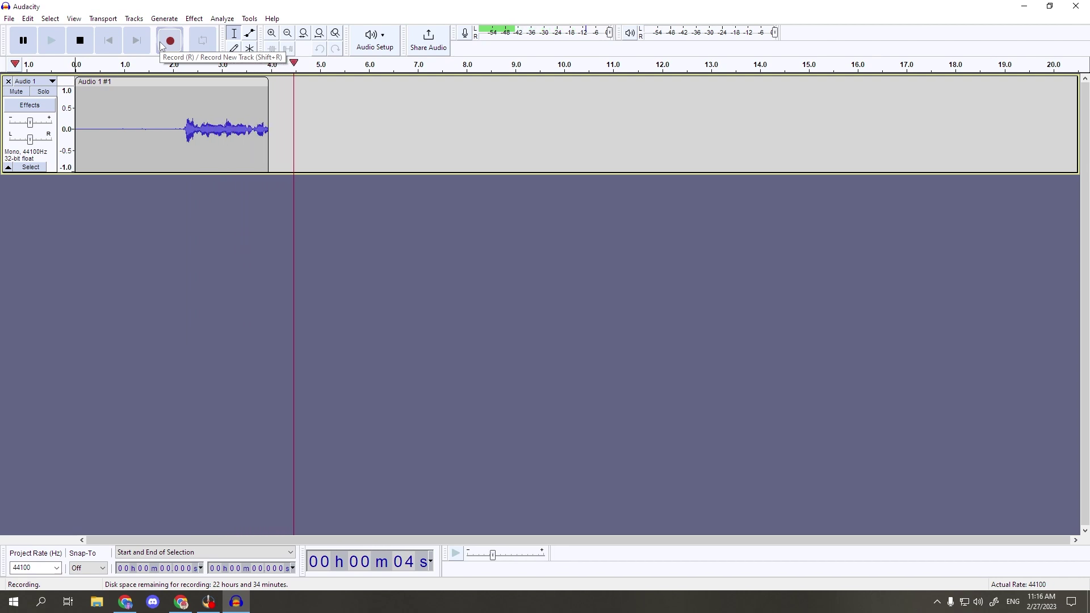
{"action": "left_click", "coordinate": [79, 42]}
Step: Run the Best VO Settings!!! macro on the new take and select its quiet opening
{"action": "left_click", "coordinate": [249, 18]}
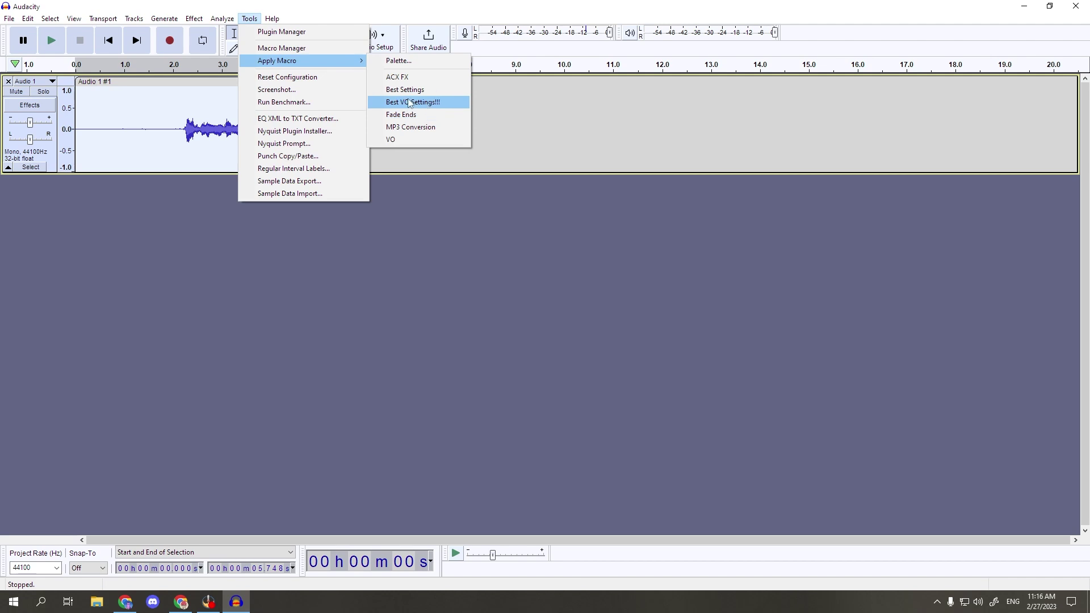
{"action": "left_click", "coordinate": [406, 104]}
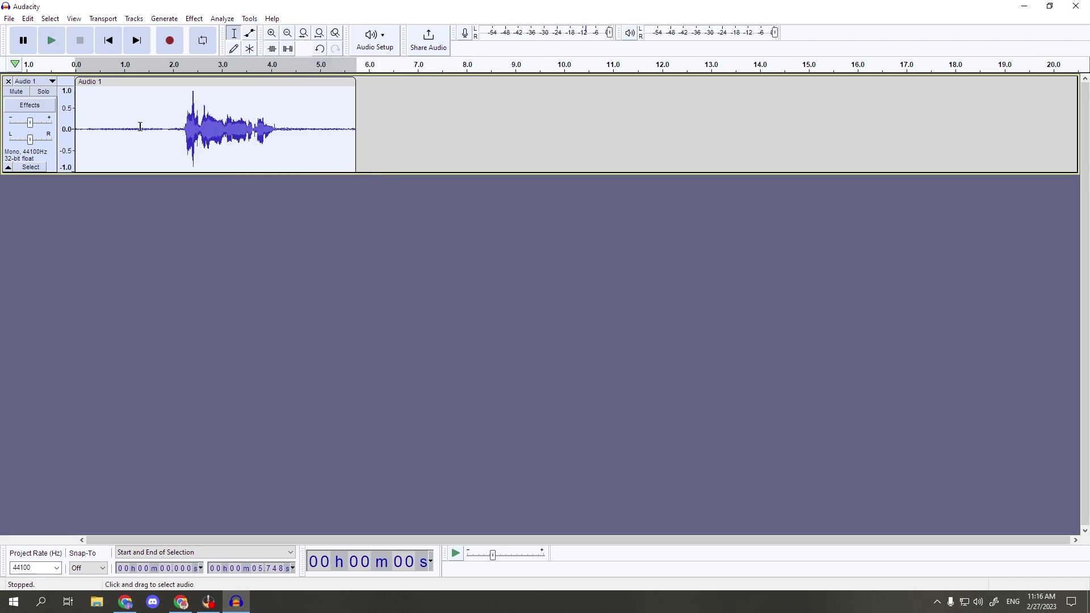
{"action": "left_click_drag", "start_coordinate": [167, 130], "coordinate": [75, 130]}
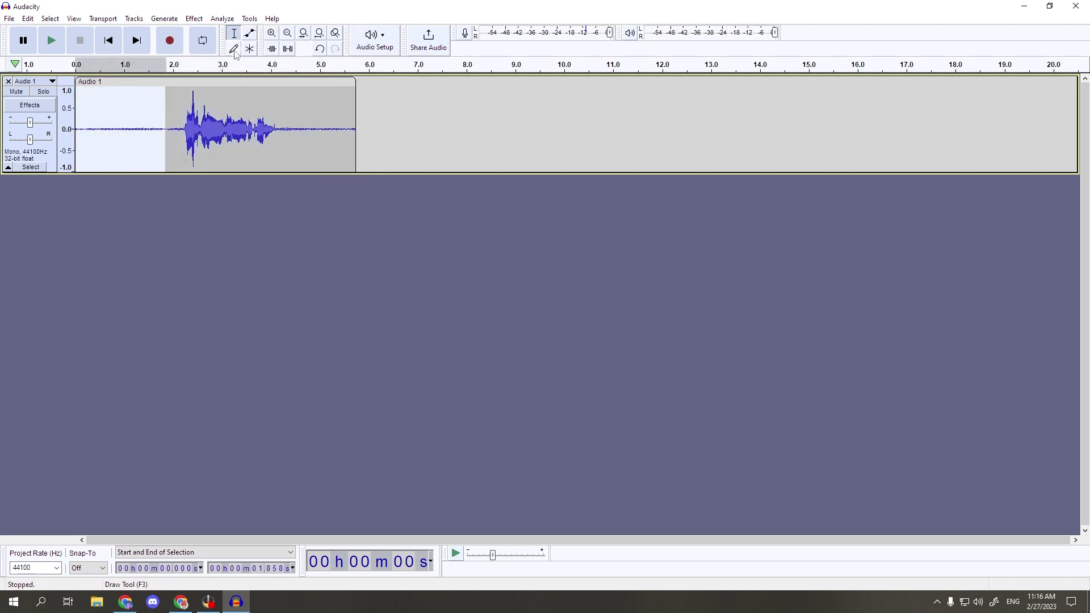
{"action": "left_click", "coordinate": [193, 18]}
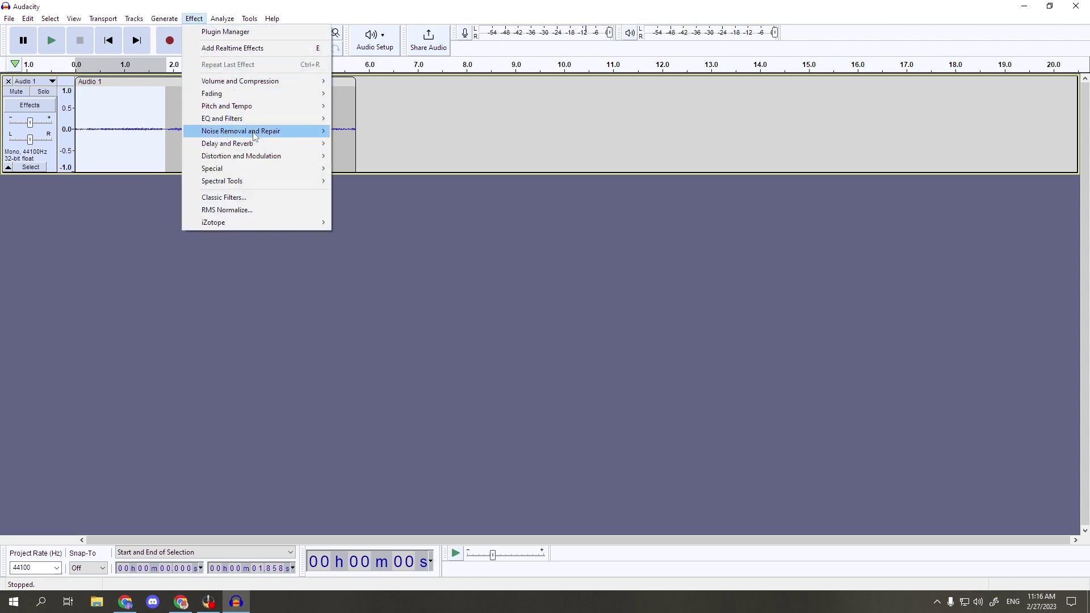
{"action": "left_click", "coordinate": [175, 128]}
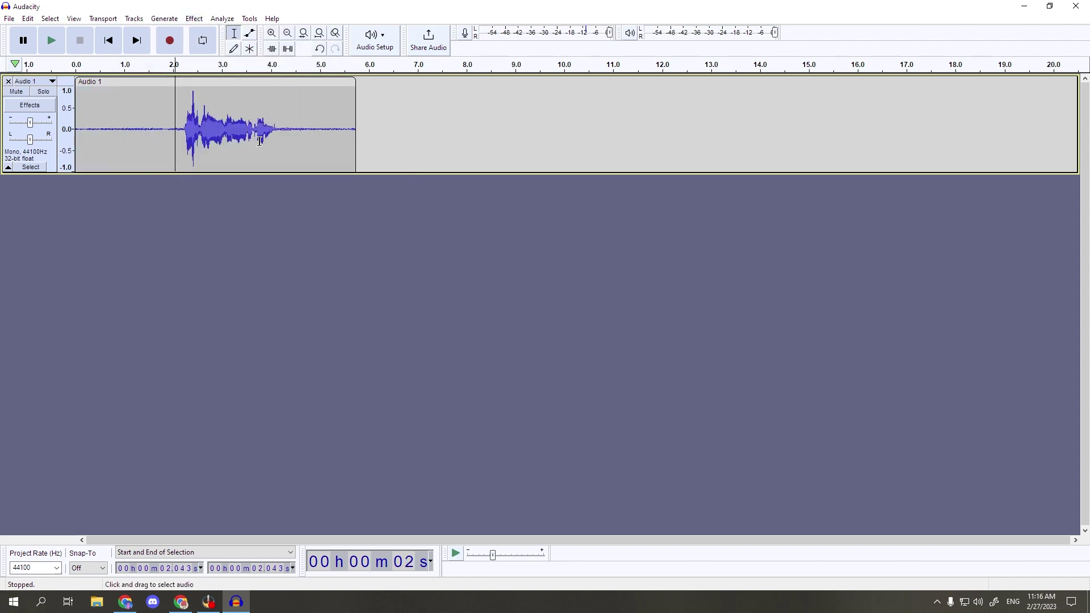
Step: Capture a Noise Reduction noise profile from the silent start, then select the whole clip
{"action": "left_click_drag", "start_coordinate": [164, 129], "coordinate": [74, 130]}
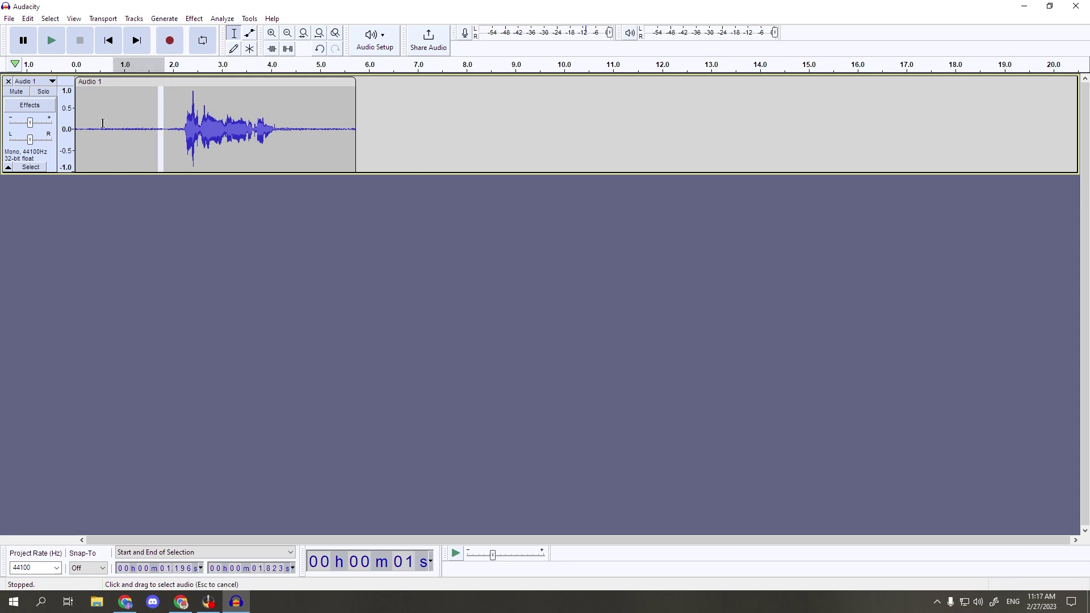
{"action": "left_click", "coordinate": [195, 18]}
{"action": "mouse_move", "coordinate": [241, 131]}
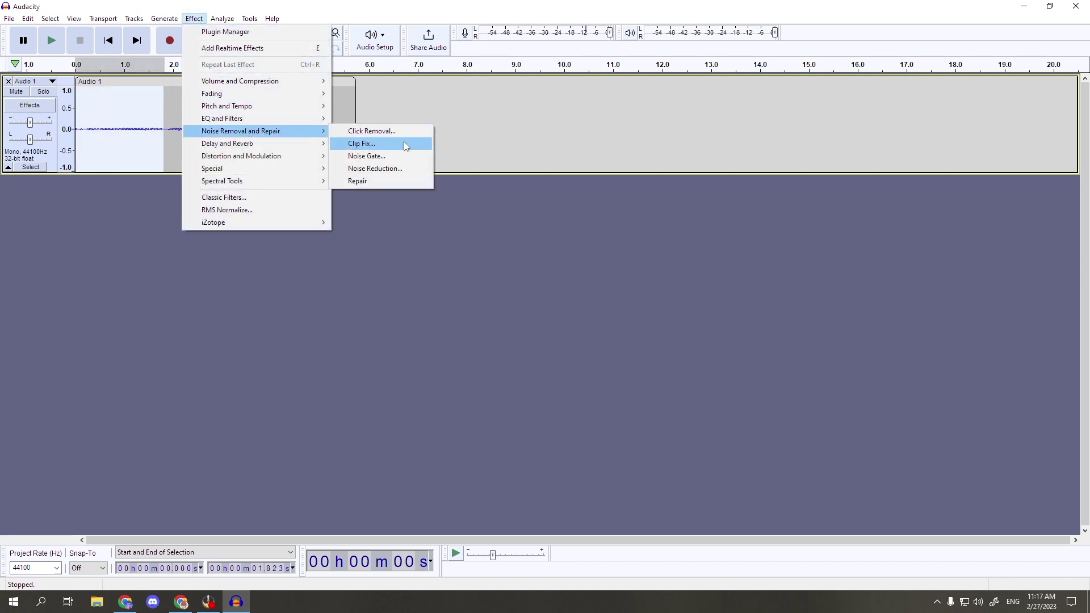
{"action": "left_click", "coordinate": [391, 169]}
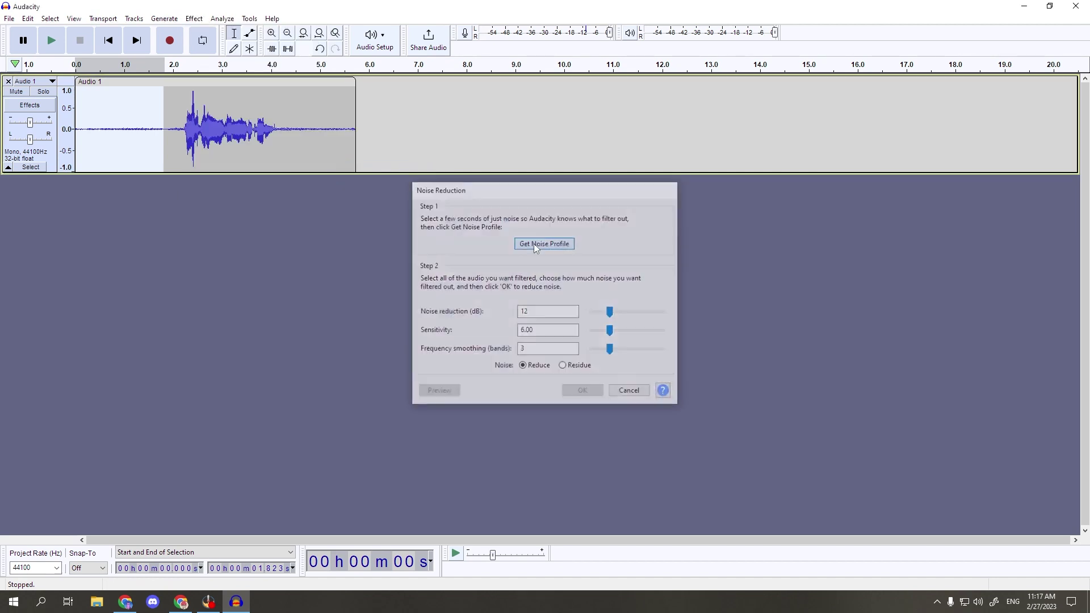
{"action": "left_click", "coordinate": [535, 244]}
{"action": "key", "text": "ctrl+a"}
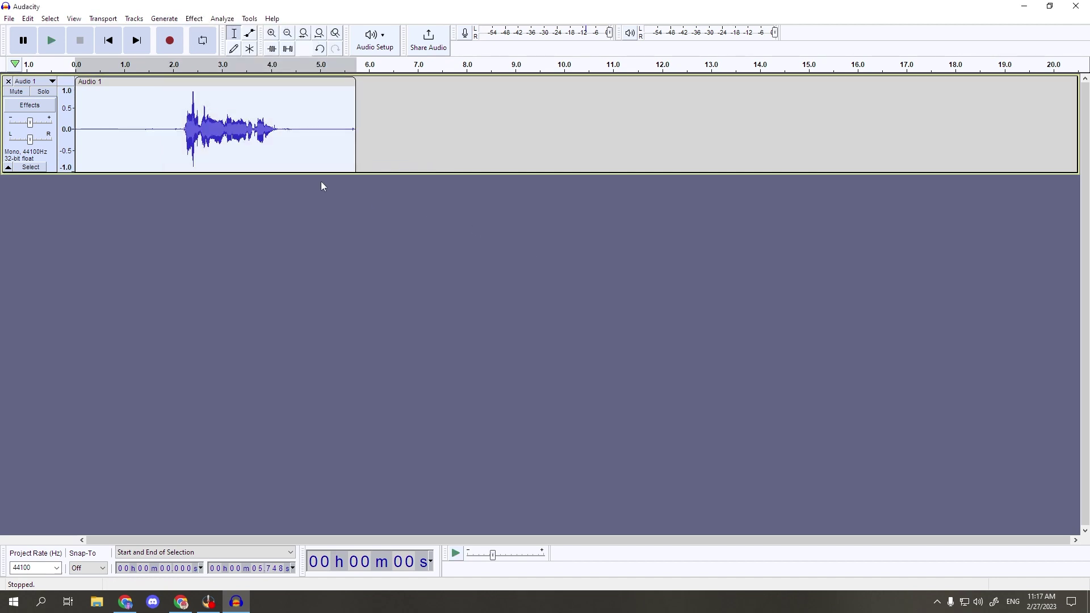
Step: Play back the processed take, then close Audacity without saving the project
{"action": "left_click", "coordinate": [179, 128]}
{"action": "key", "text": "space"}
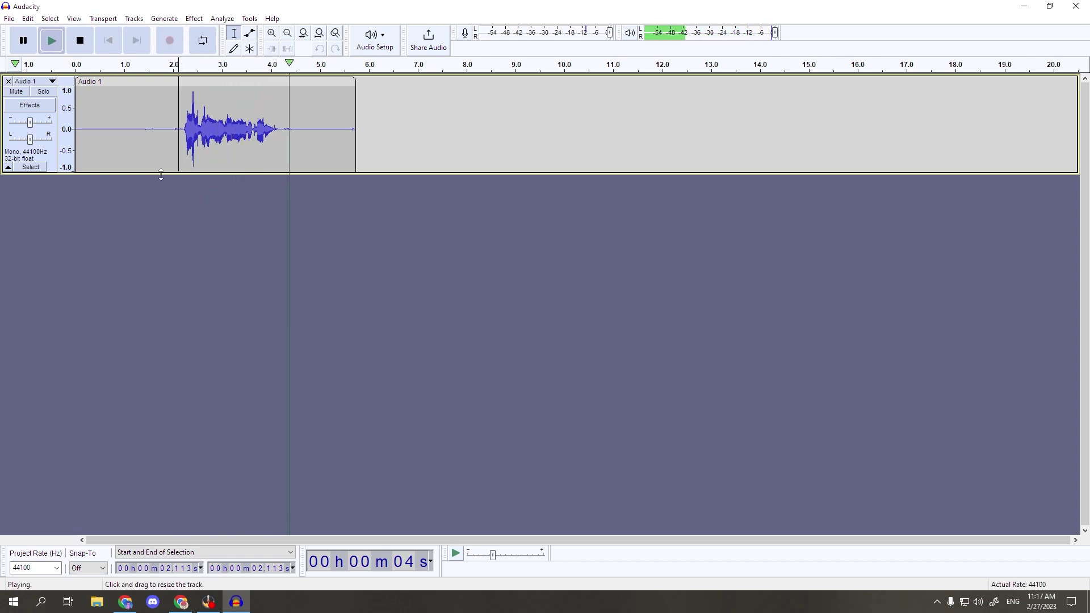
{"action": "key", "text": "space"}
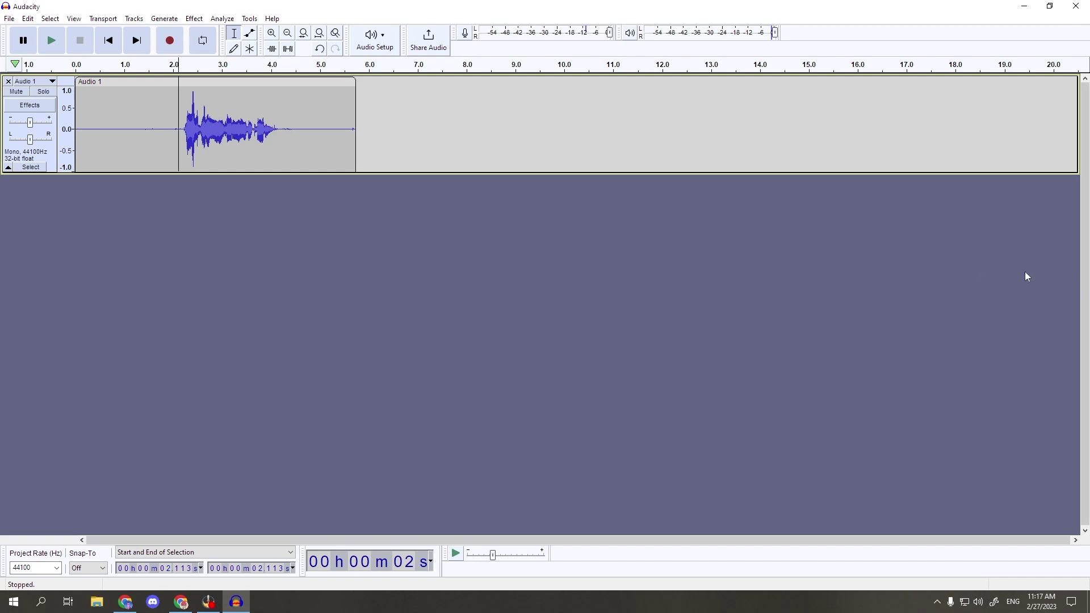
{"action": "left_click", "coordinate": [1073, 6]}
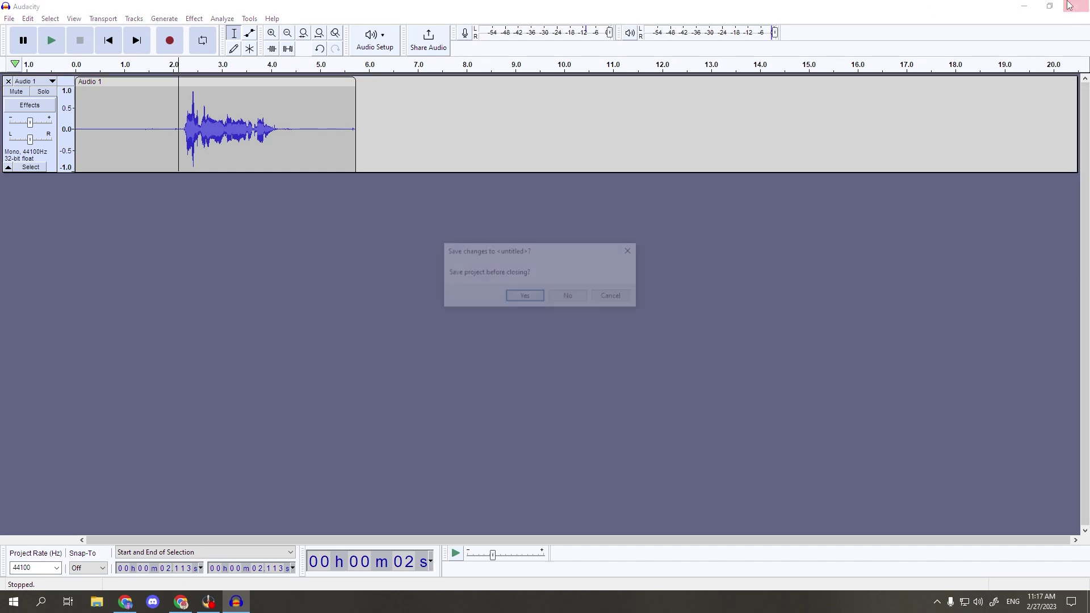
{"action": "left_click", "coordinate": [570, 297]}
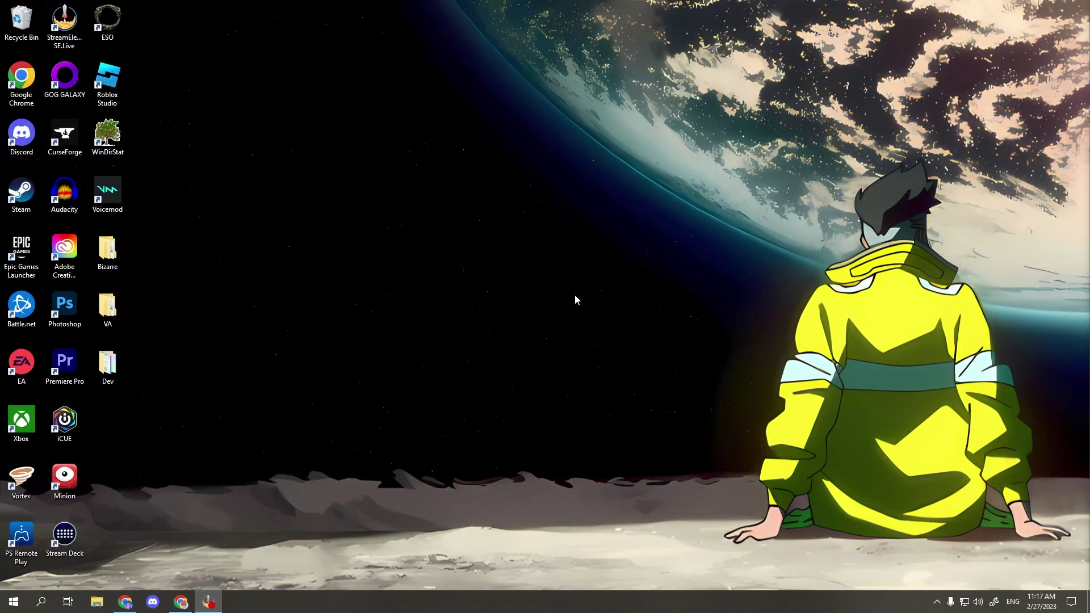